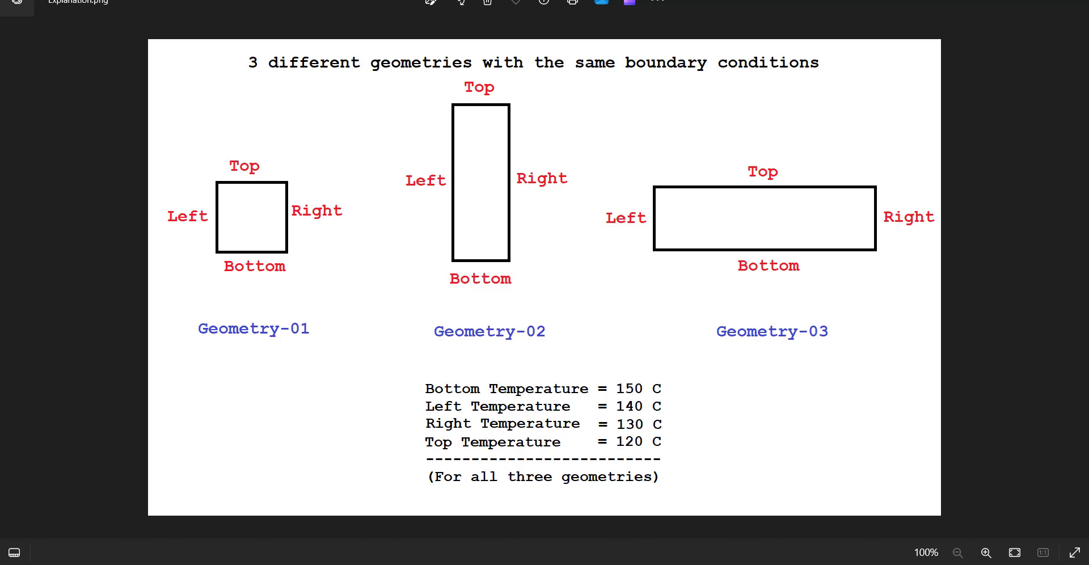
Step: Switch to Ansys Fluent and read the Geometry-01 mesh file, listing All Mesh Files as the file type
left_click(500, 514)
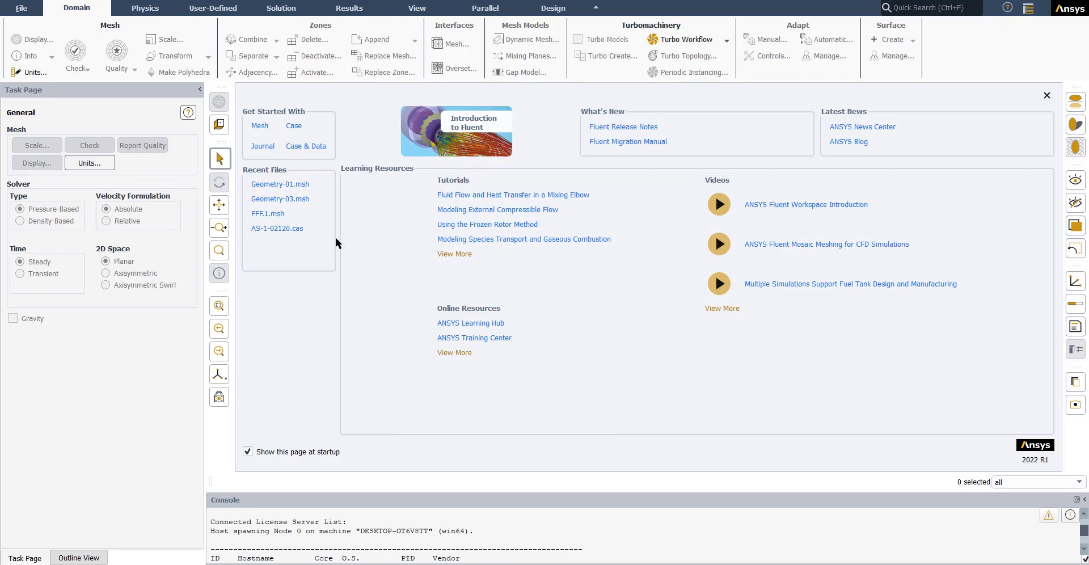
left_click(19, 9)
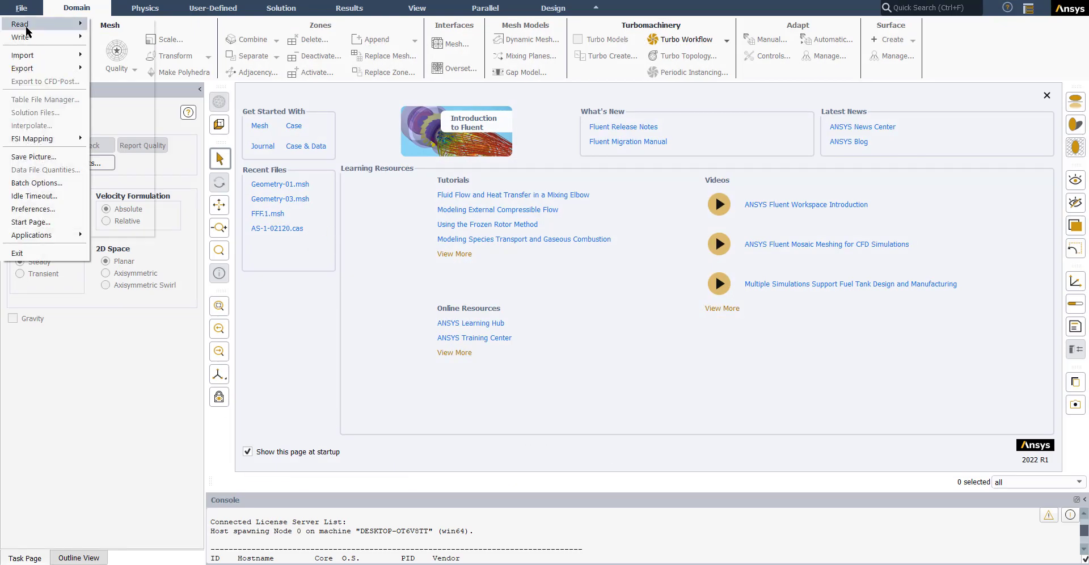
mouse_move(27, 32)
left_click(107, 27)
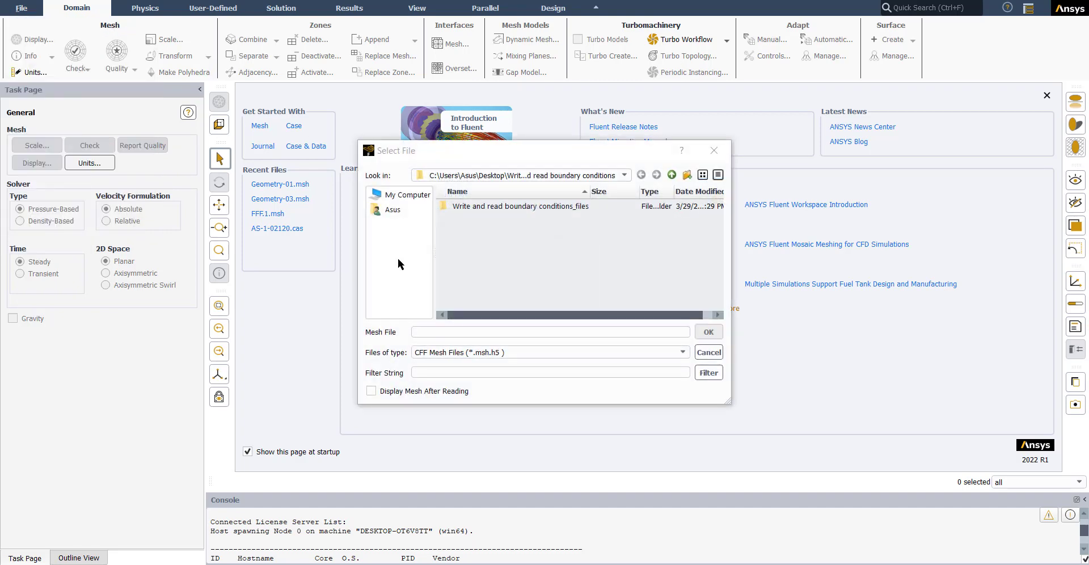
left_click(448, 352)
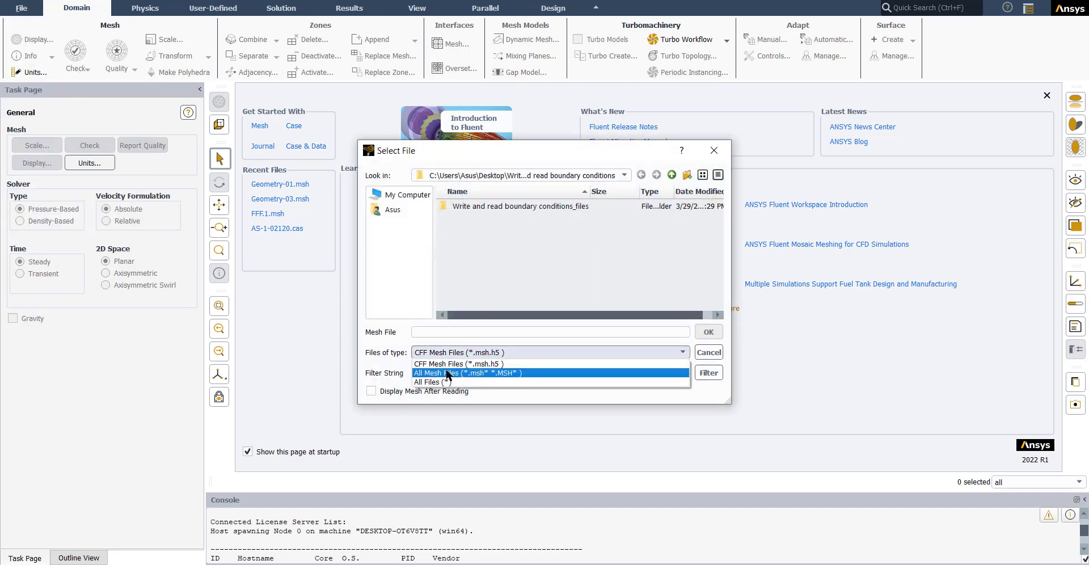
left_click(448, 372)
left_click(476, 220)
left_click(716, 335)
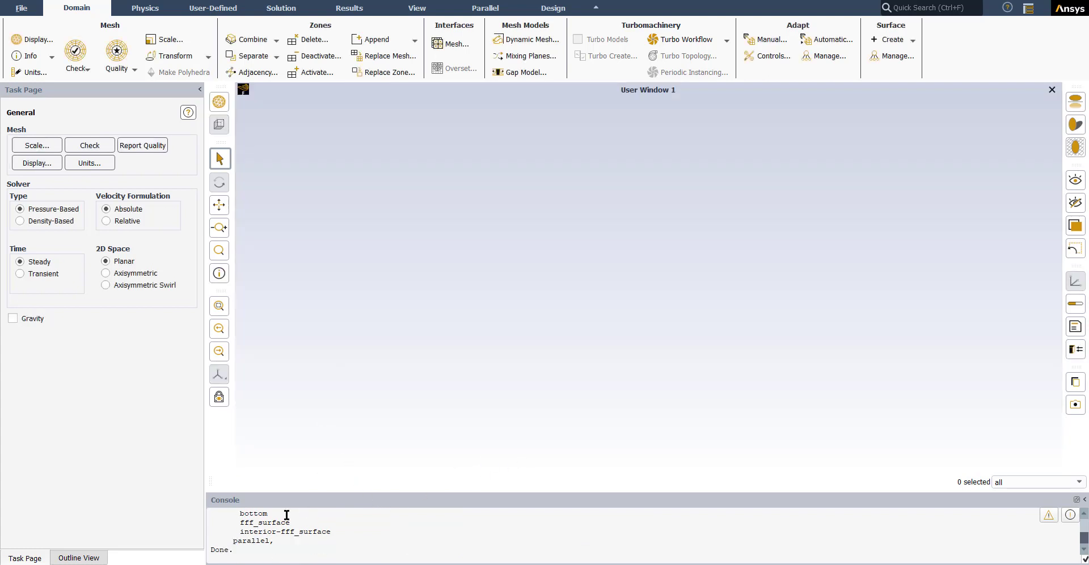
Step: Display the mesh with the bottom, interior, left, right and top surfaces, and close the mesh display settings
left_click(35, 40)
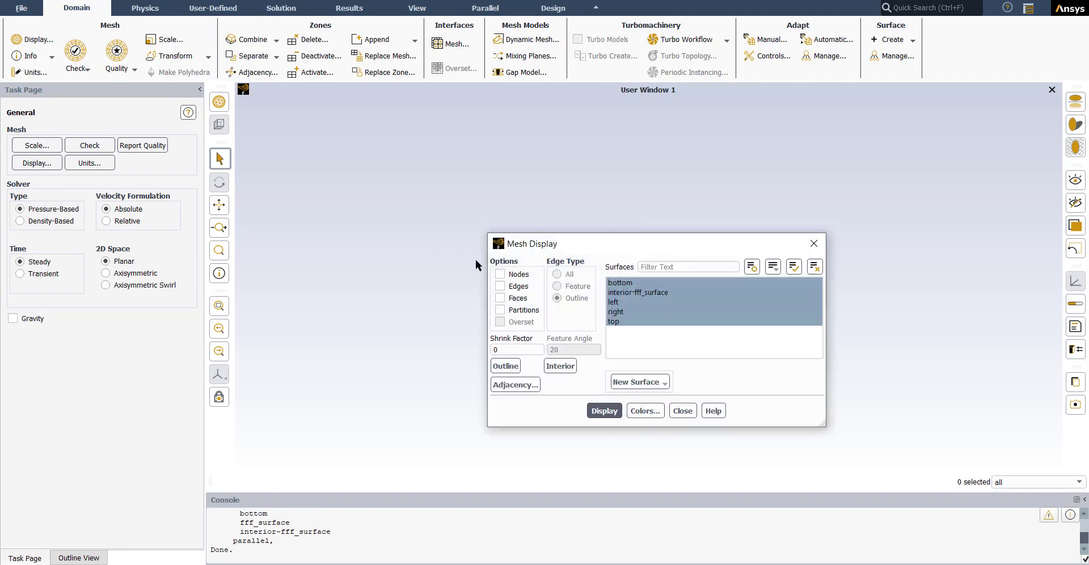
left_click(604, 410)
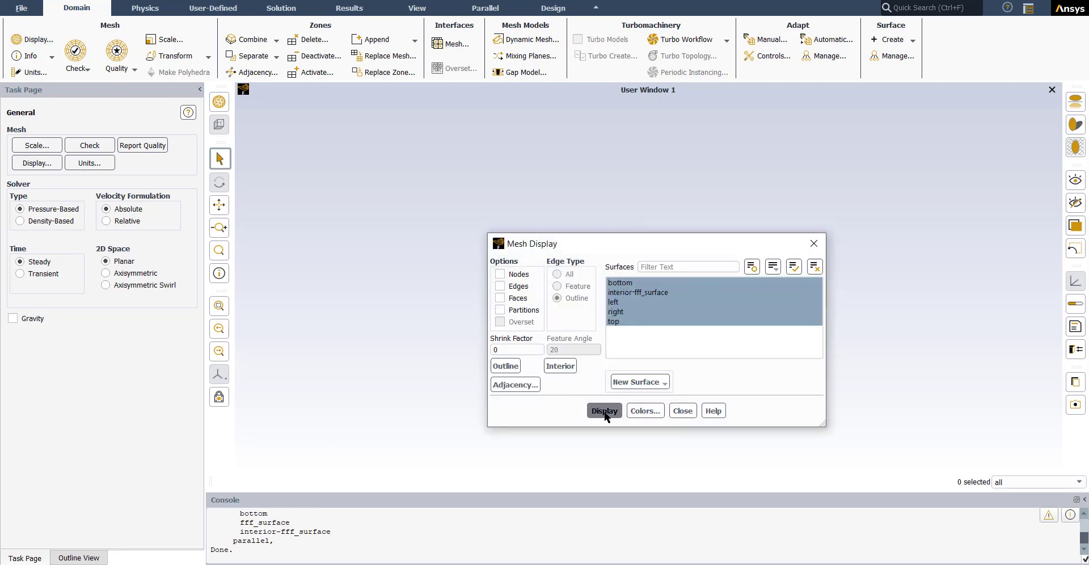
left_click(682, 410)
Step: List the wall boundary conditions and check which mesh edge belongs to the bottom, left, top and right zones
left_click(81, 554)
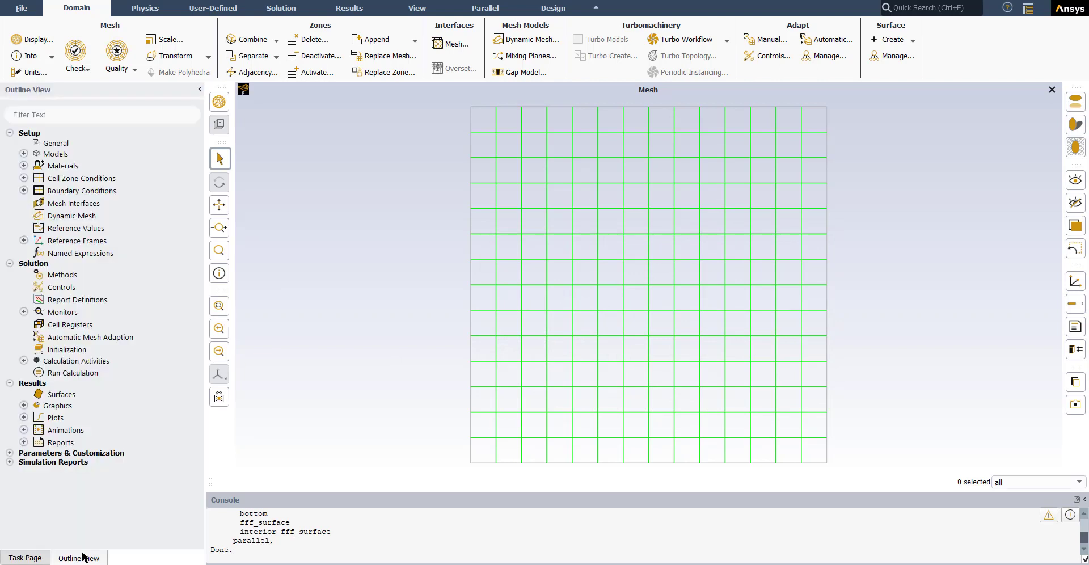
left_click(23, 190)
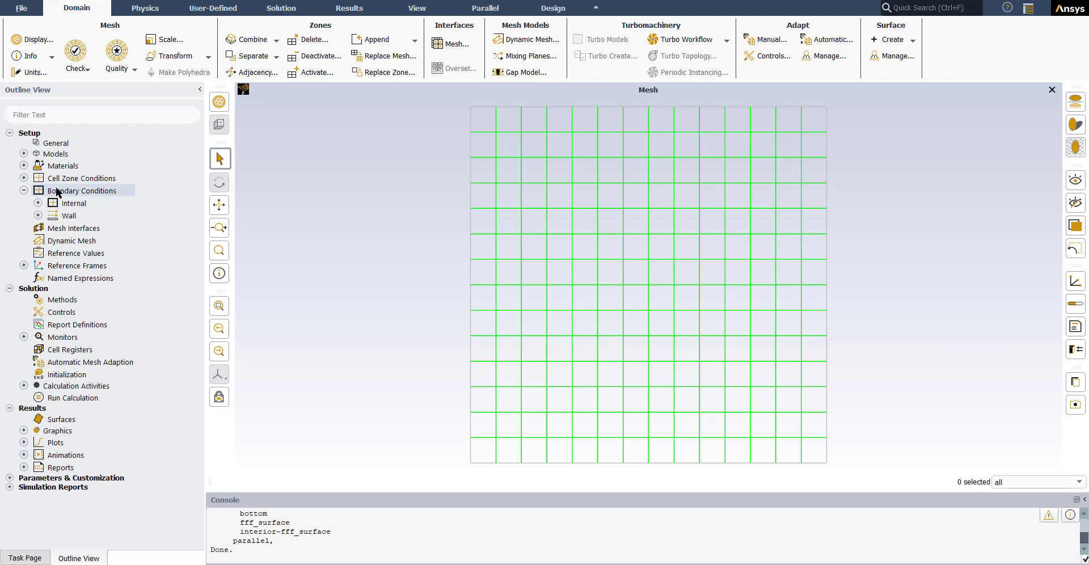
left_click(38, 214)
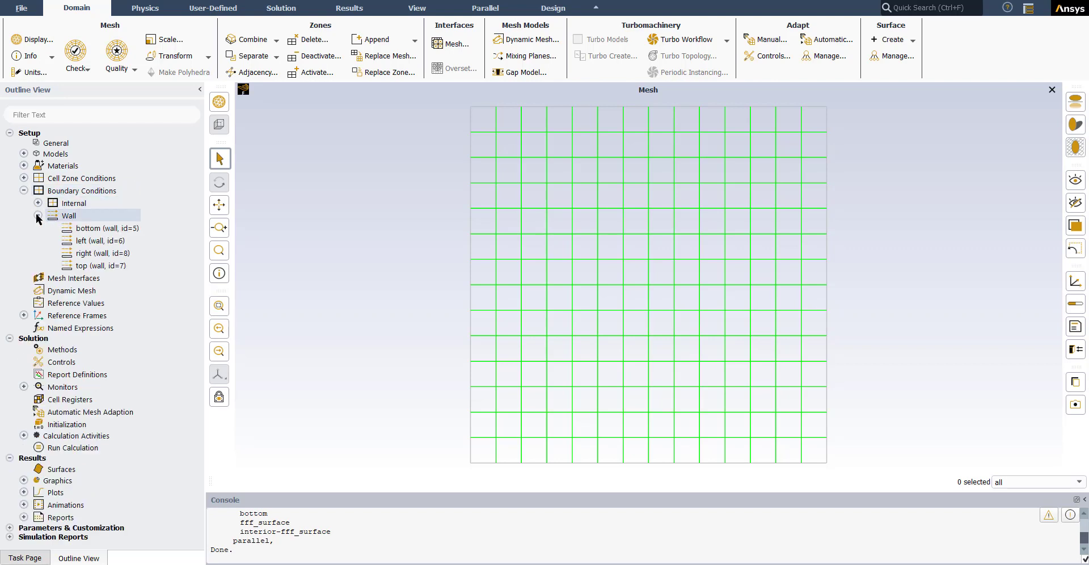
left_click(95, 230)
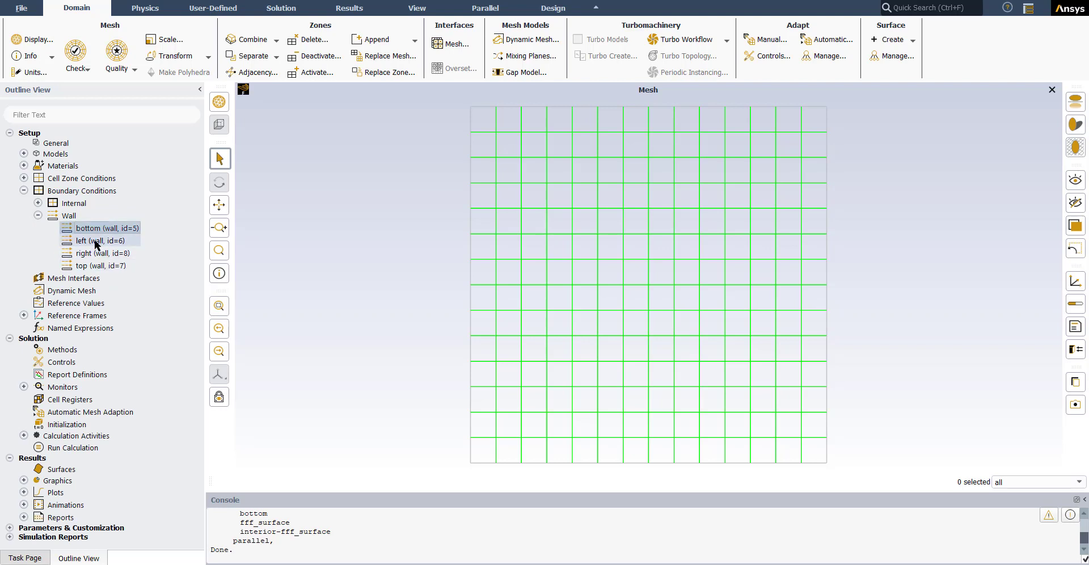
left_click(566, 461)
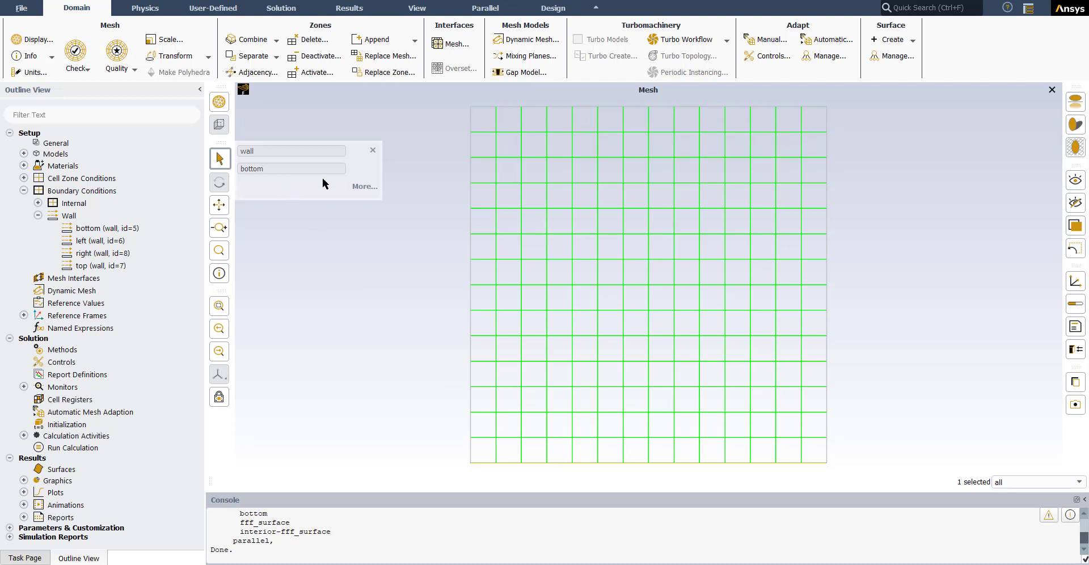
left_click(470, 219)
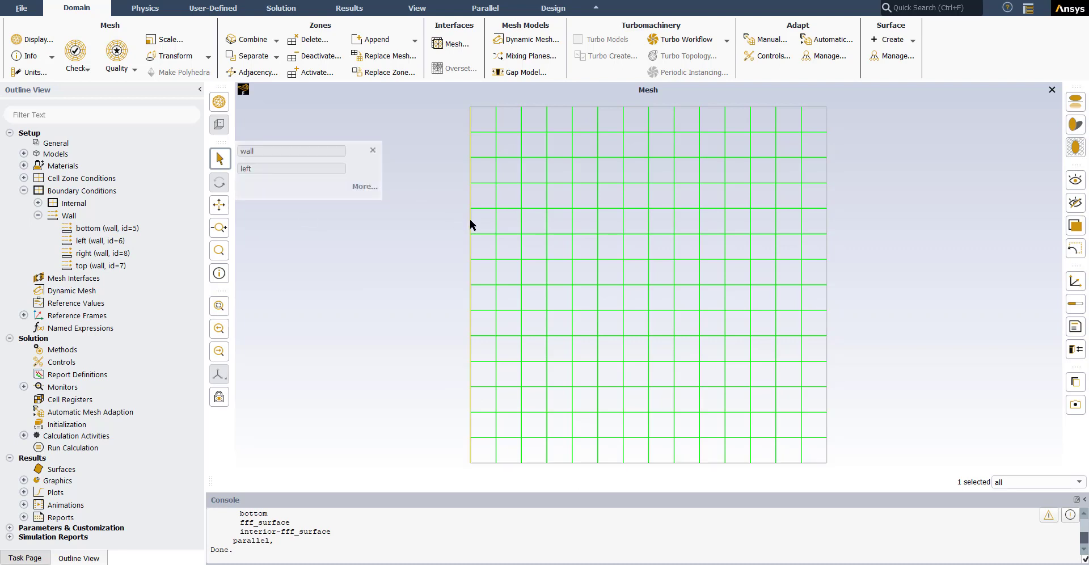
left_click(538, 107)
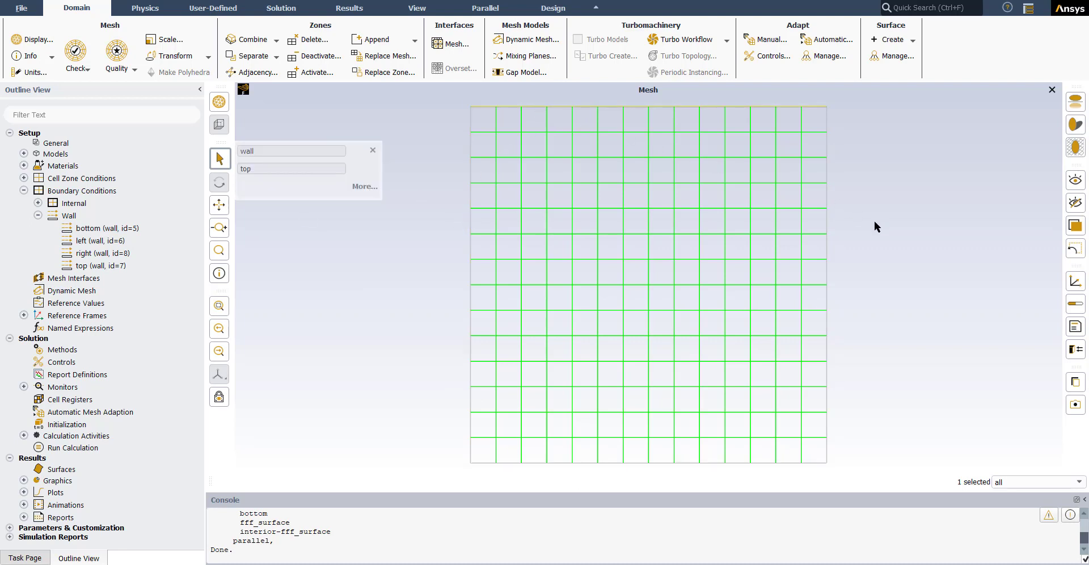
left_click(827, 195)
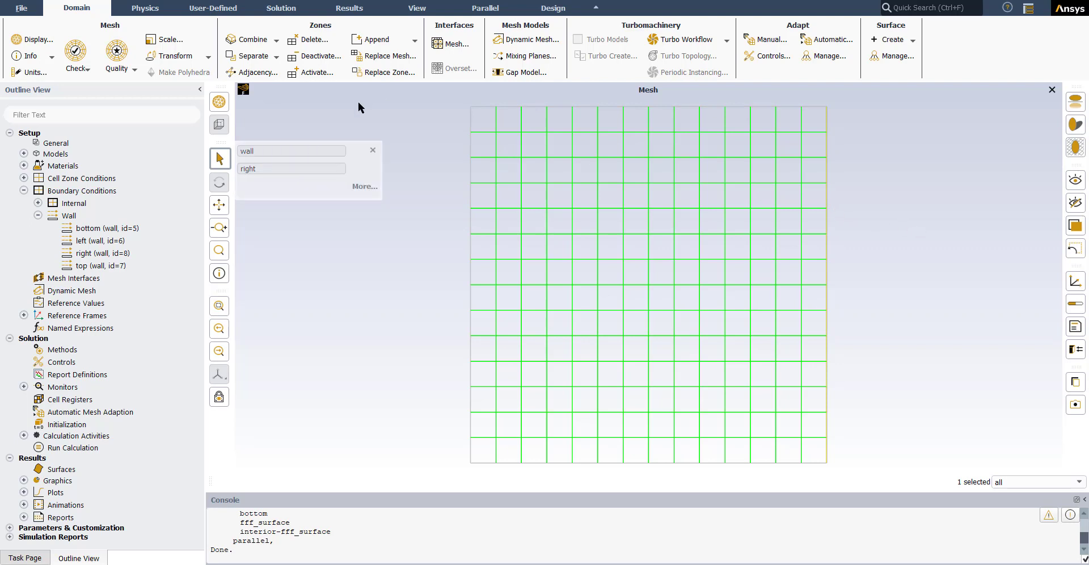
left_click(372, 151)
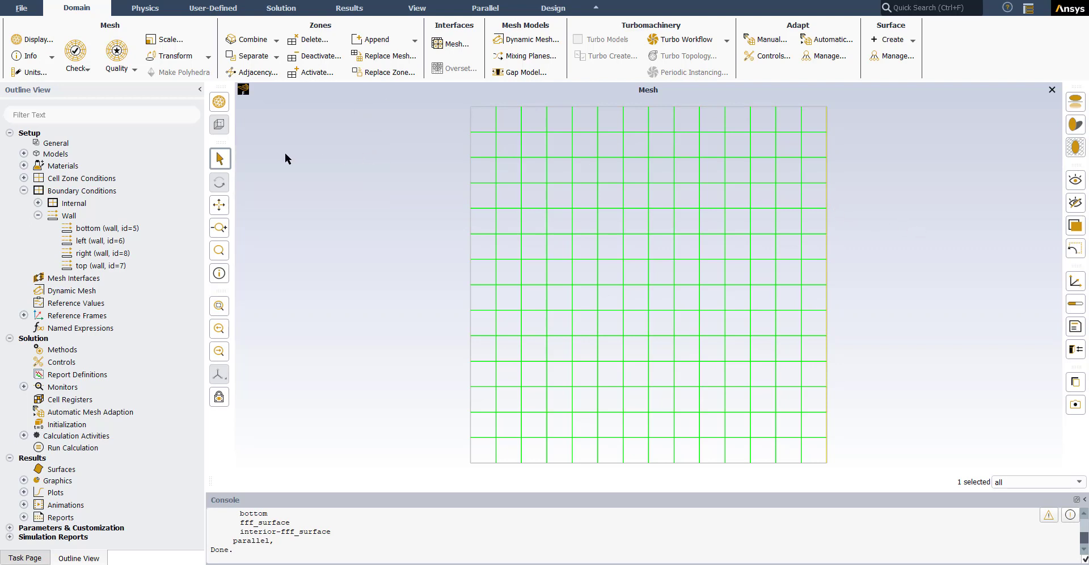
Step: Enable the Energy Equation in the Energy model
left_click(23, 153)
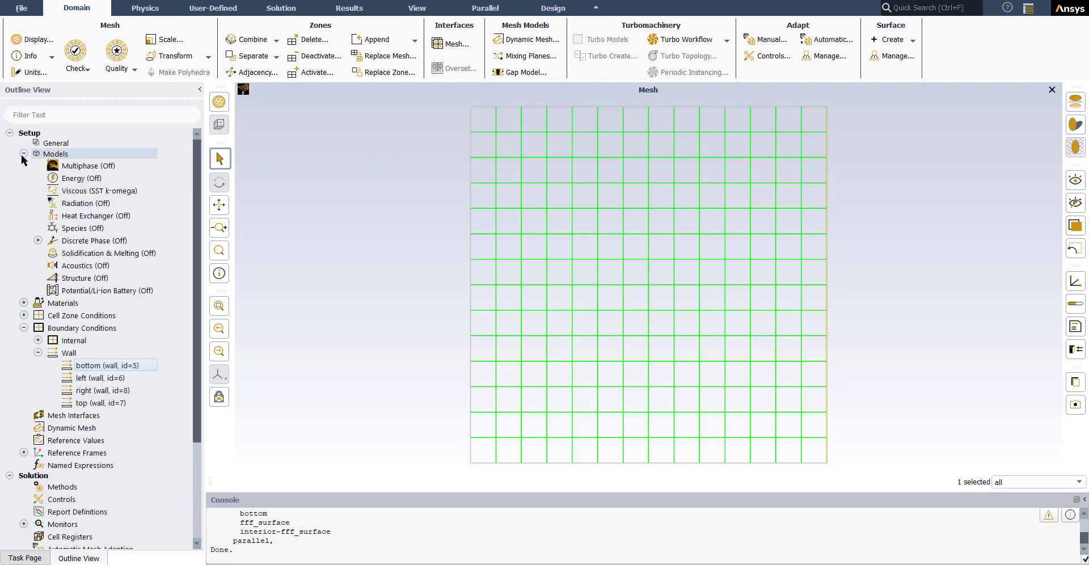
double_click(64, 179)
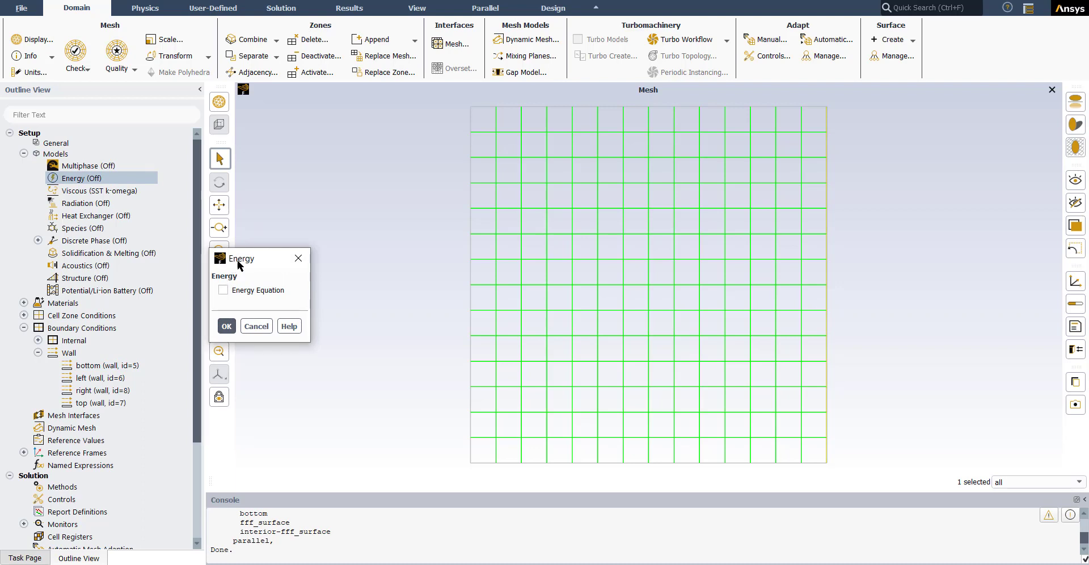
left_click_drag(240, 264, 279, 247)
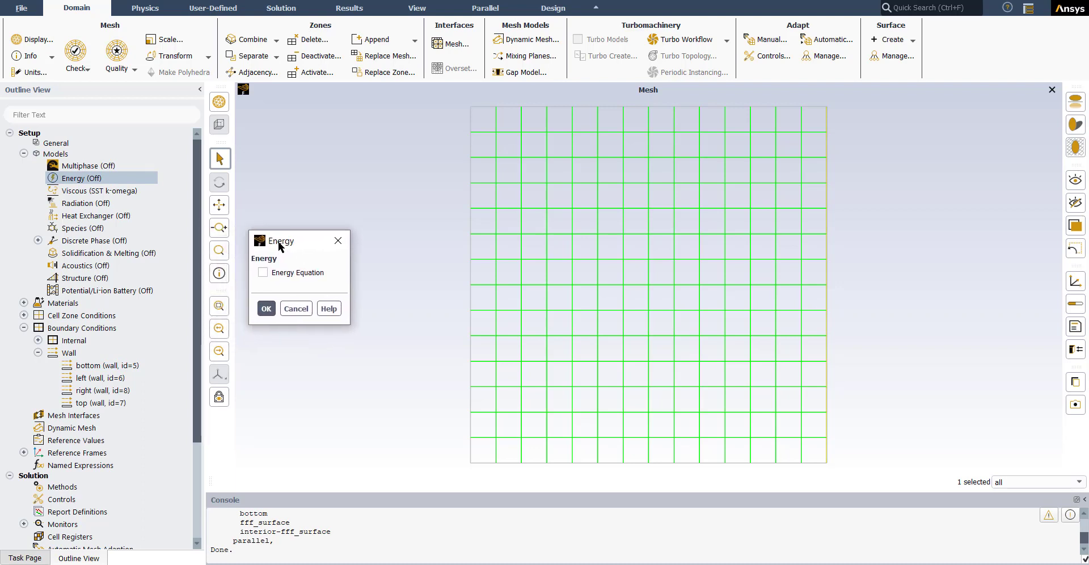
left_click(263, 273)
left_click(267, 310)
left_click(266, 309)
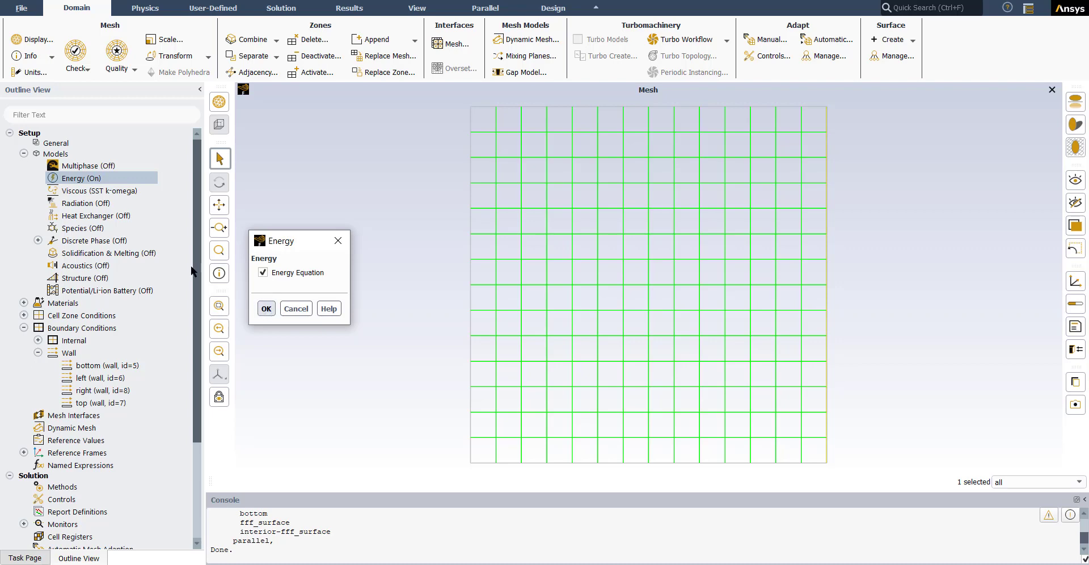
left_click(23, 153)
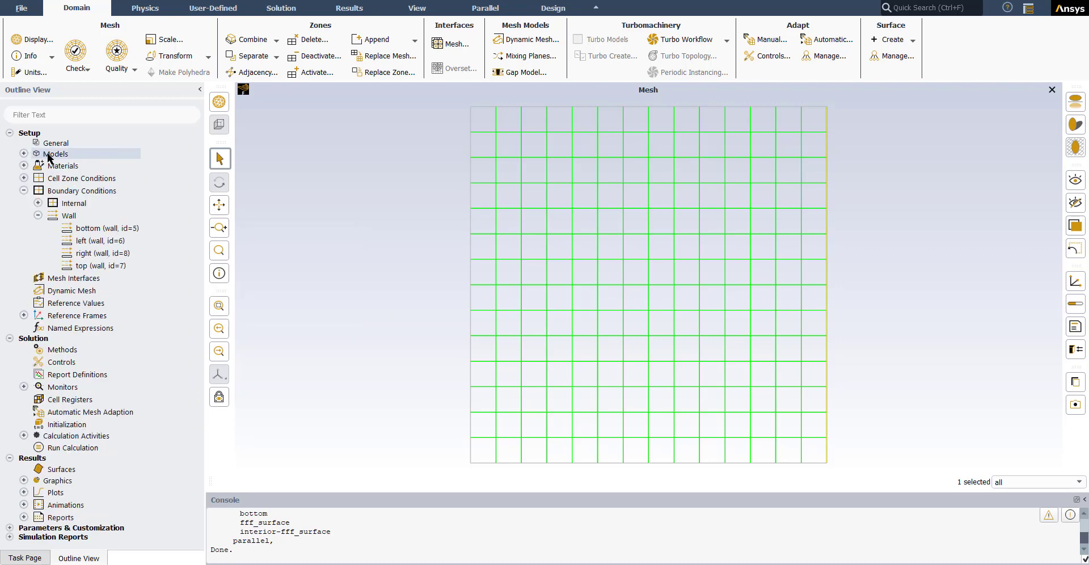
Step: Open the bottom wall's boundary condition for editing and set its thermal condition to Temperature
left_click(533, 462)
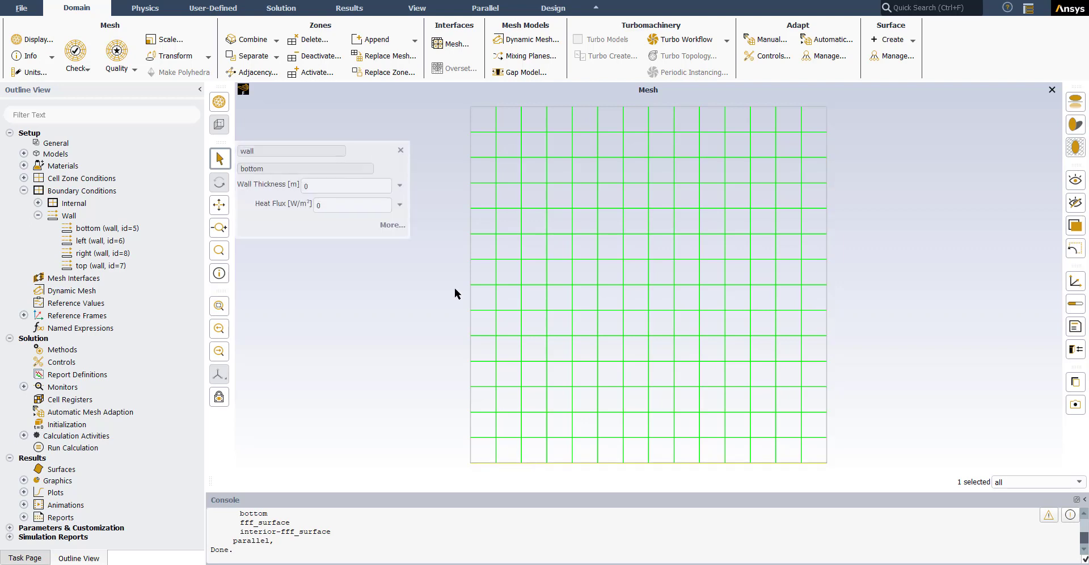
left_click(400, 151)
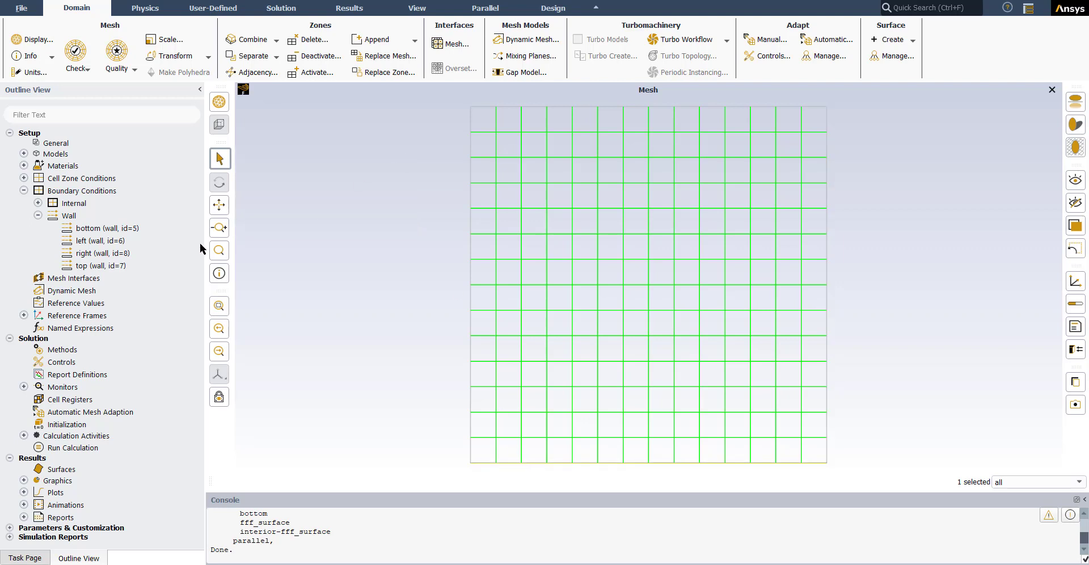
right_click(99, 229)
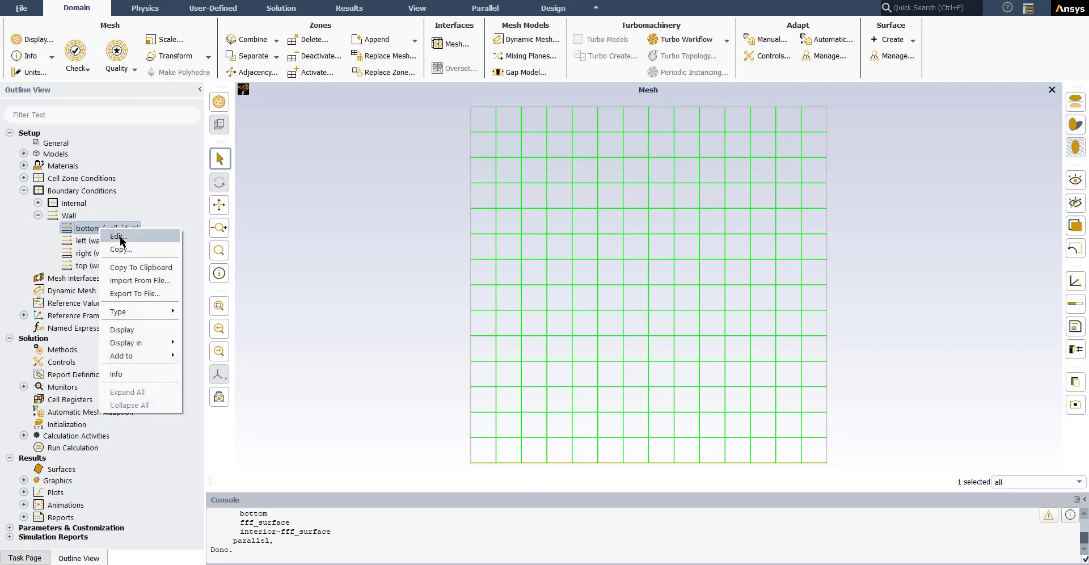
left_click(89, 229)
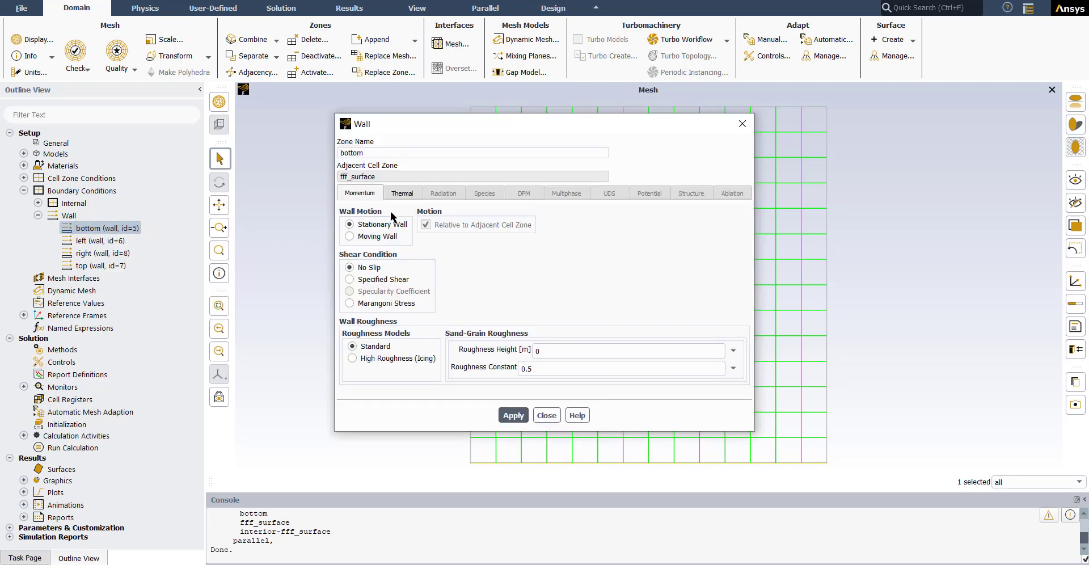
left_click(402, 193)
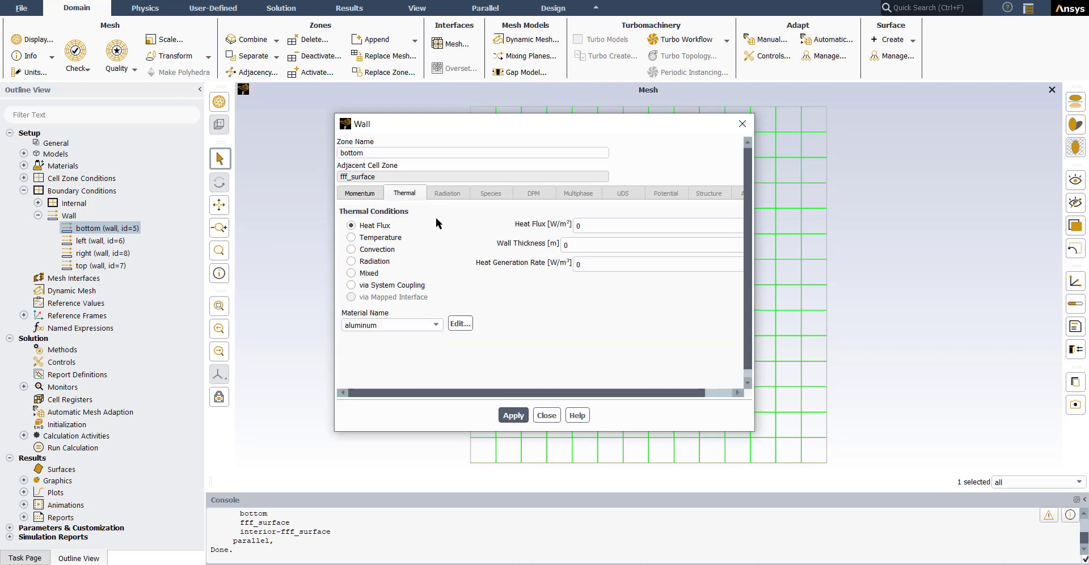
left_click(352, 237)
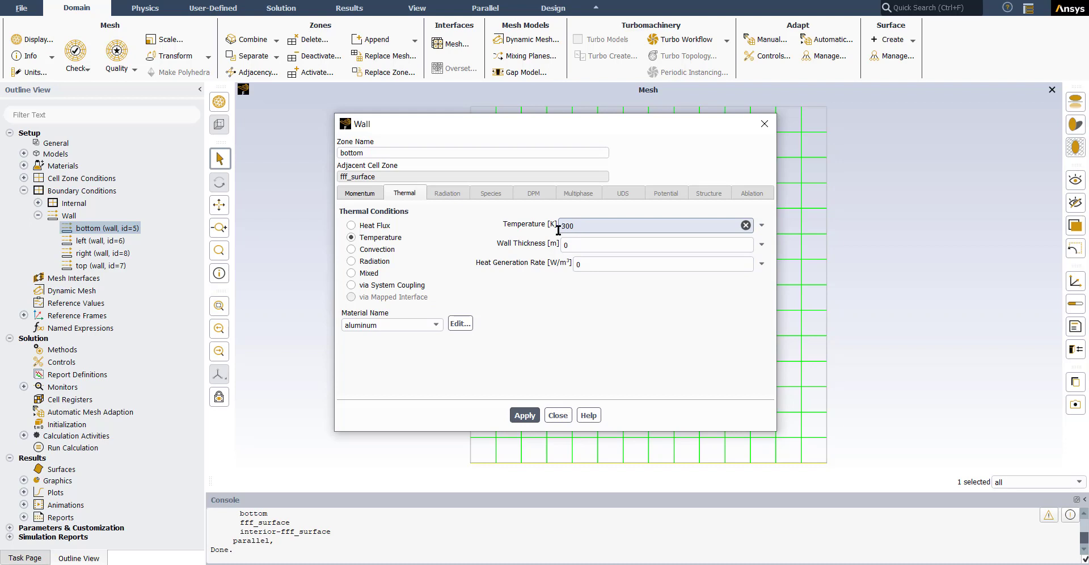
Step: Set the unit of the temperature quantity to C
left_click(28, 73)
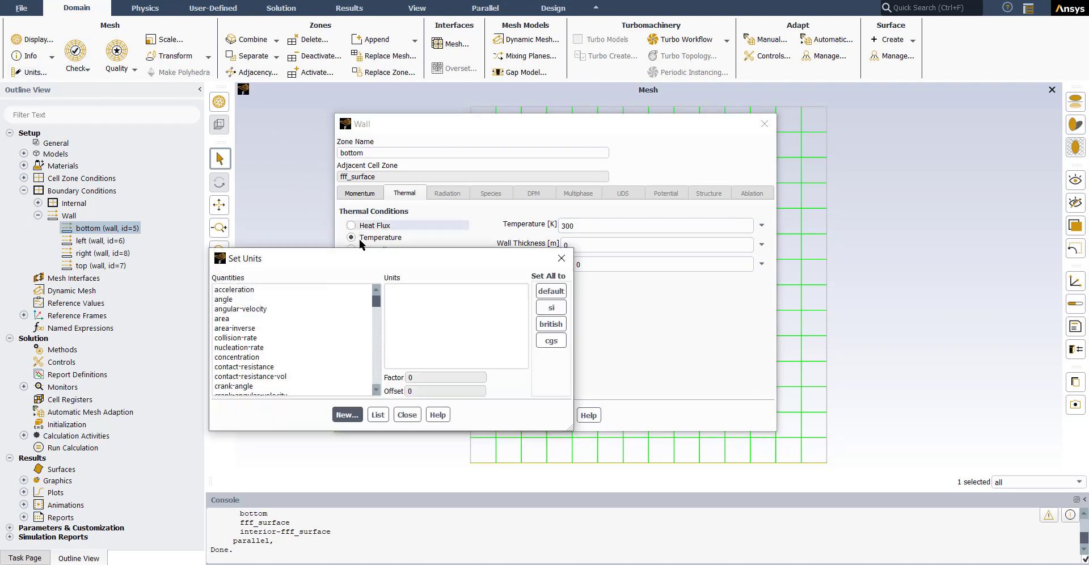
left_click(222, 318)
scroll(227, 351, "down", 20)
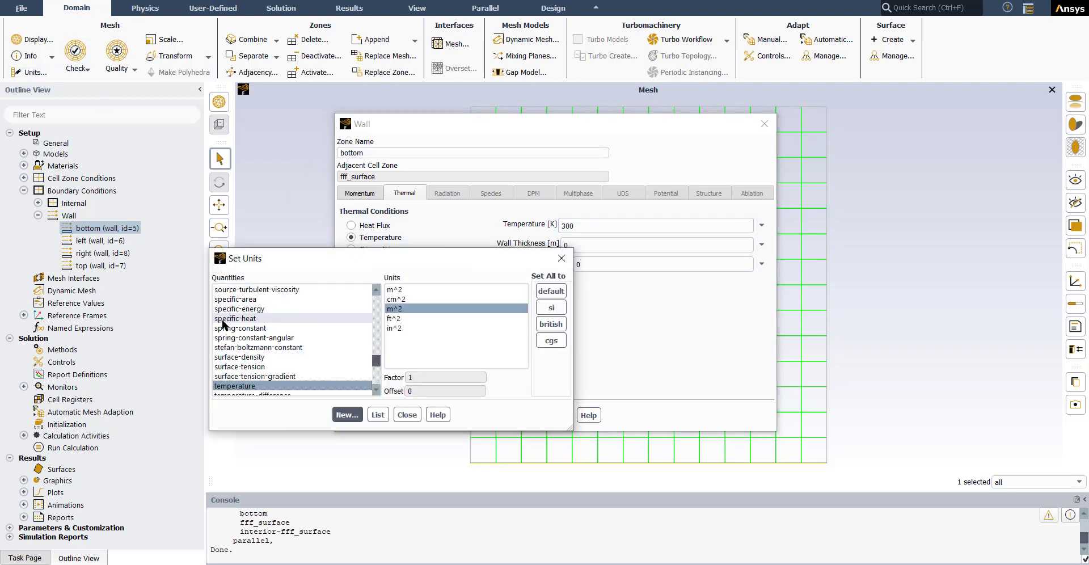
left_click(235, 387)
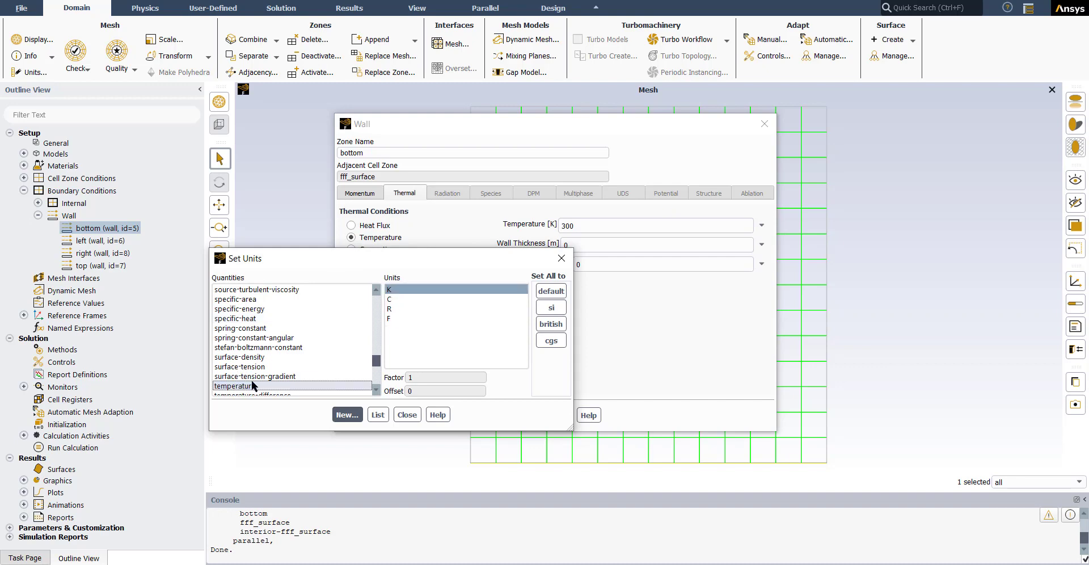
left_click(396, 298)
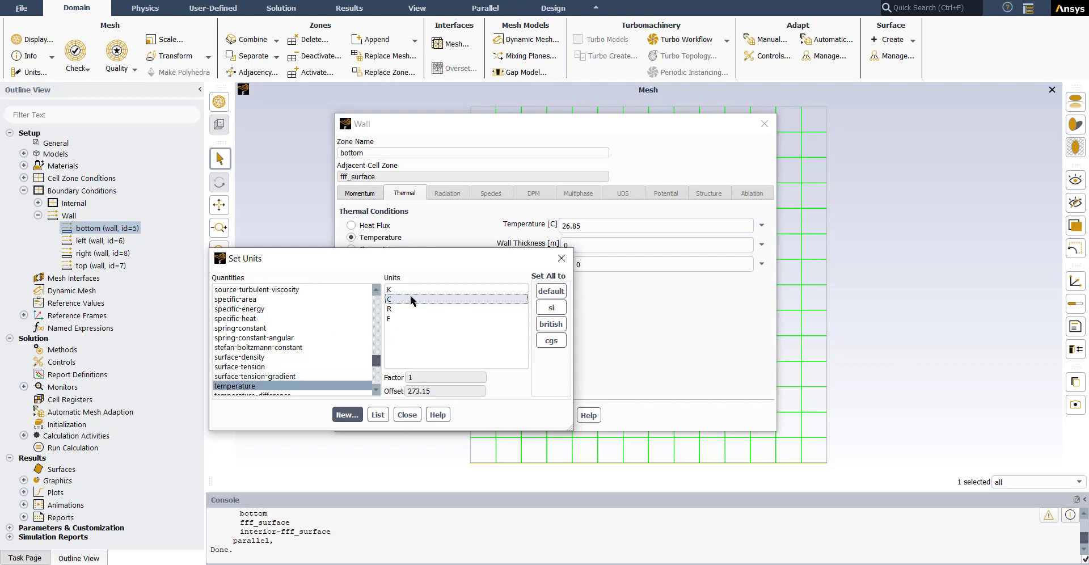
left_click(407, 414)
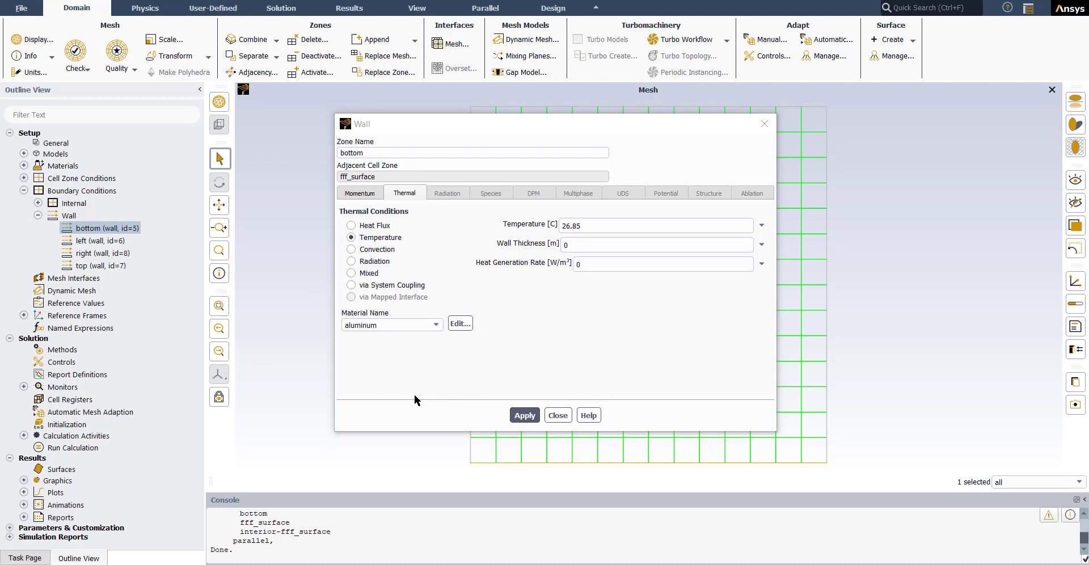
Step: Set the bottom wall's temperature to 150 C and apply the boundary condition
double_click(572, 225)
type("150")
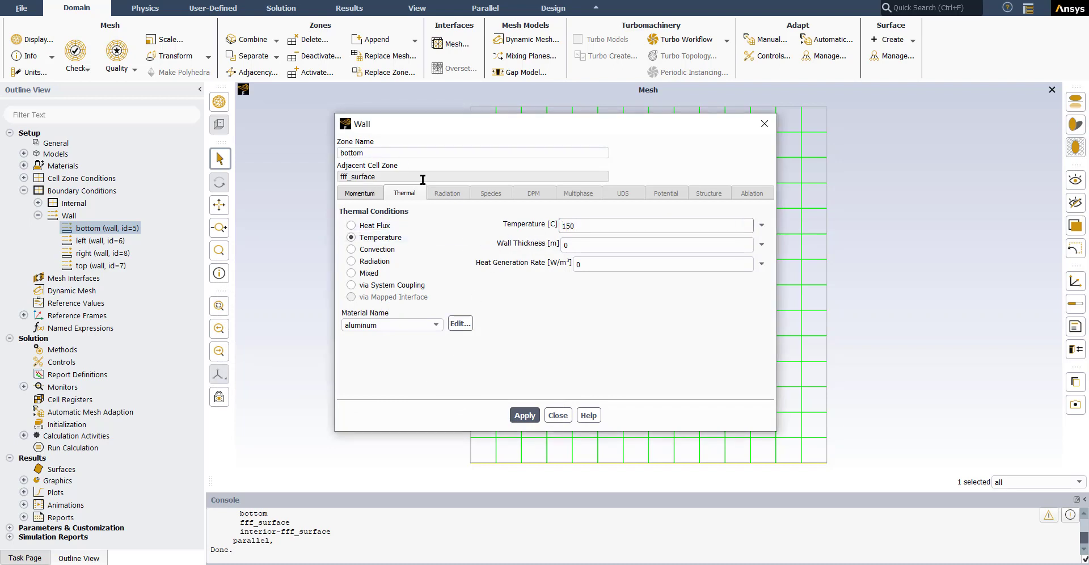
left_click(523, 416)
left_click(564, 417)
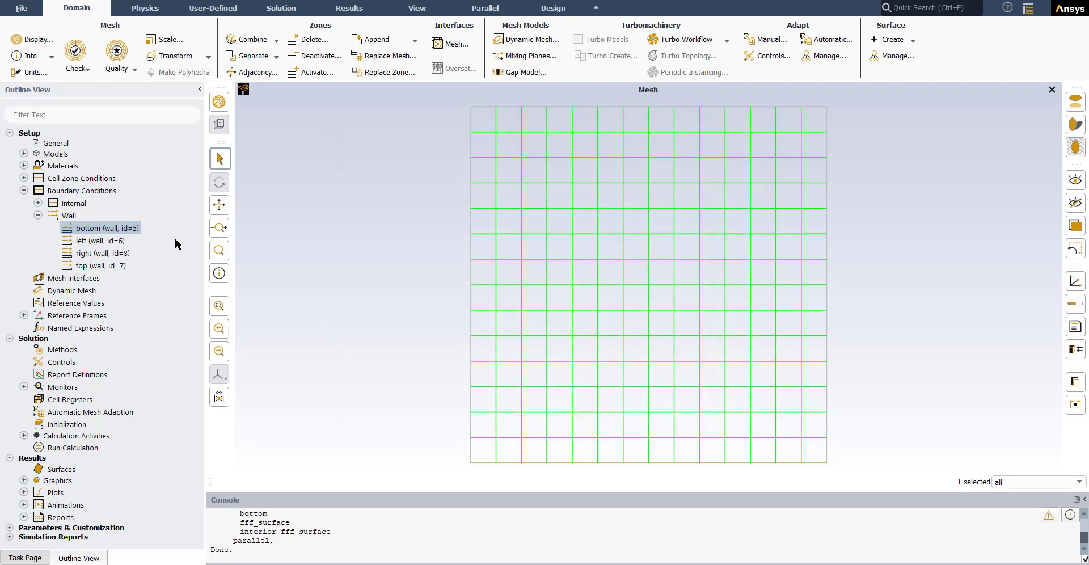
Step: Set the left wall's thermal condition to Temperature at 140 C and apply the boundary condition
left_click(99, 240)
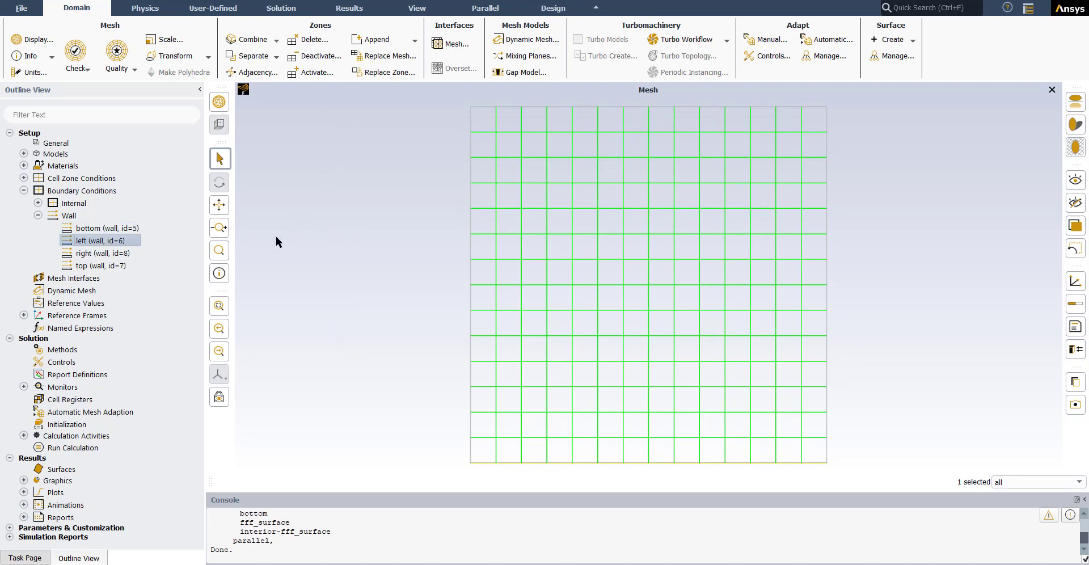
left_click(388, 194)
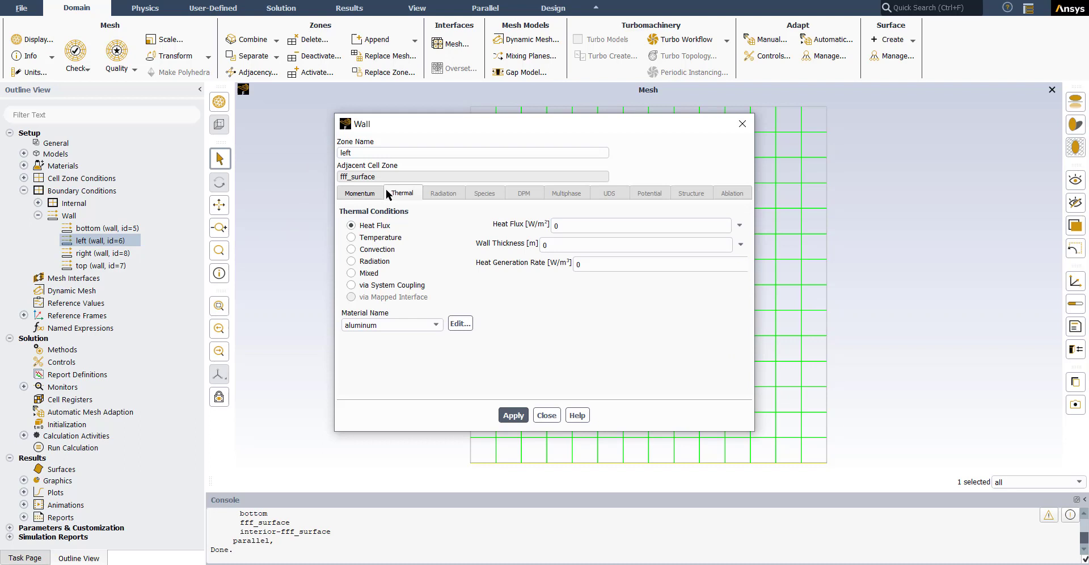
left_click(351, 238)
left_click(576, 227)
left_click_drag(576, 230, 541, 232)
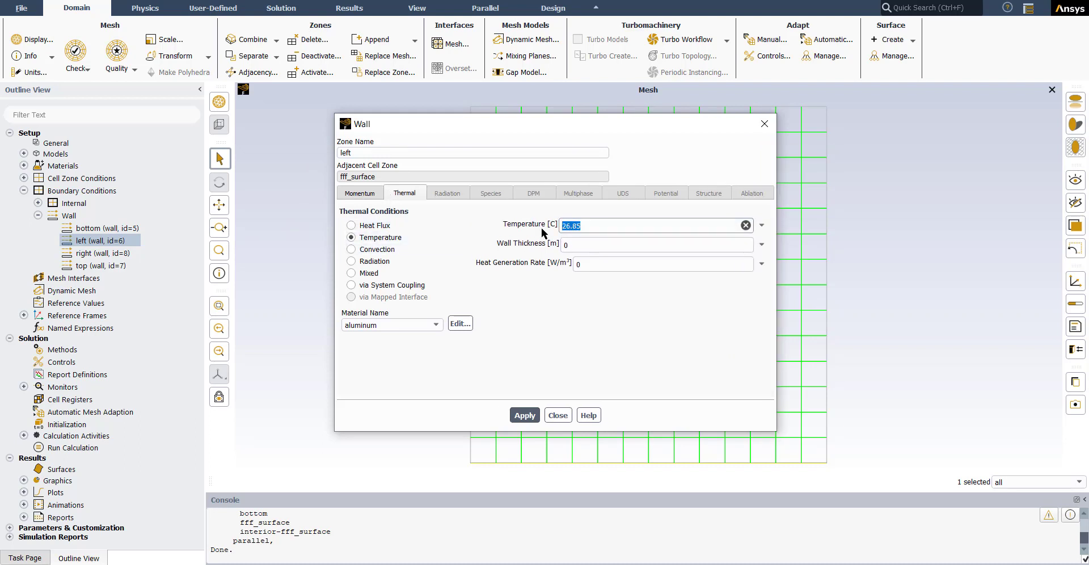
type("140")
left_click(523, 415)
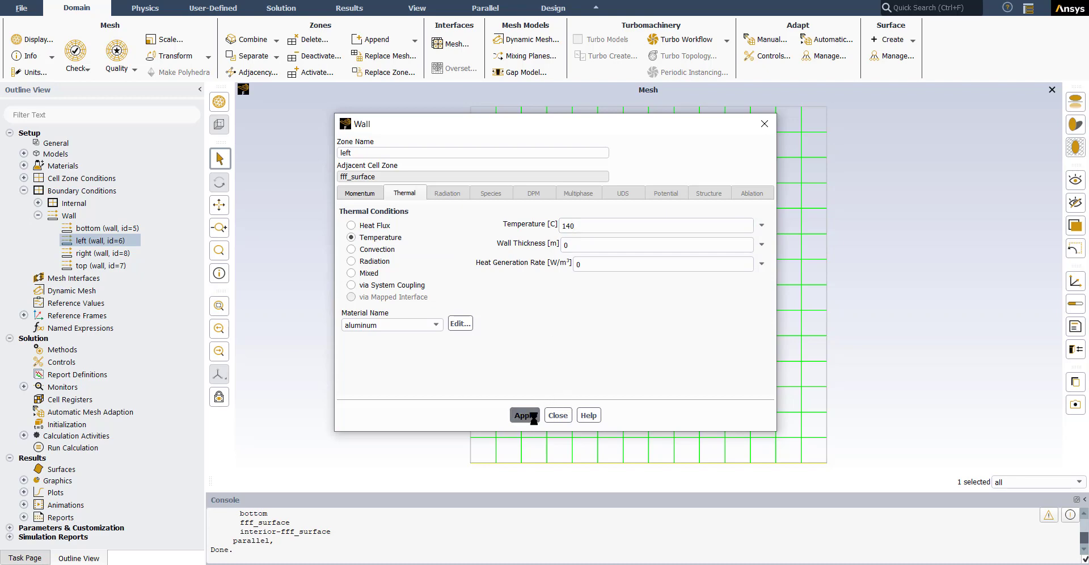
left_click(557, 416)
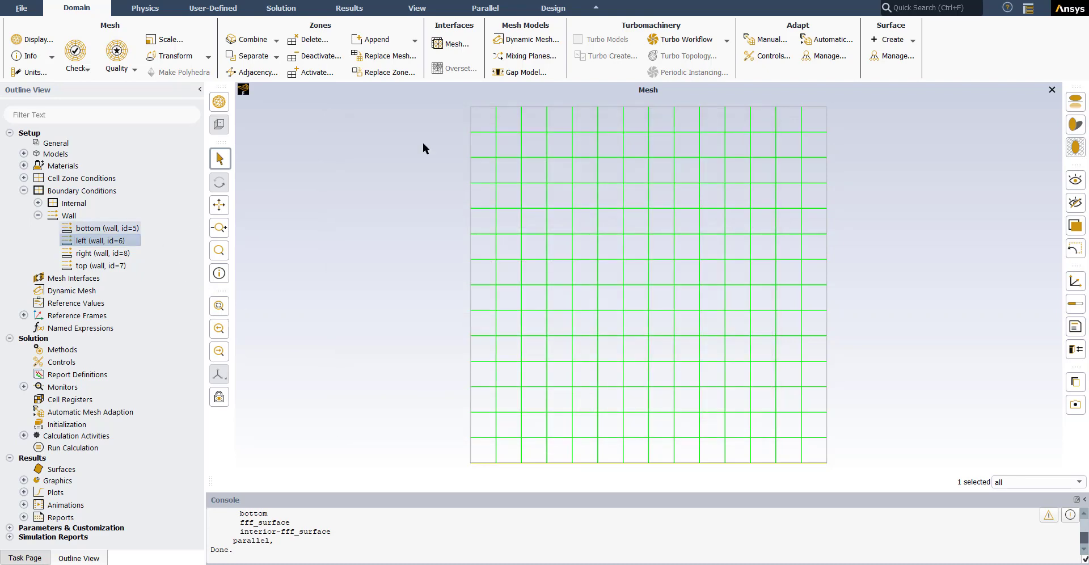
Step: Open the top wall's boundary condition for editing and set its thermal condition to Temperature
left_click(531, 105)
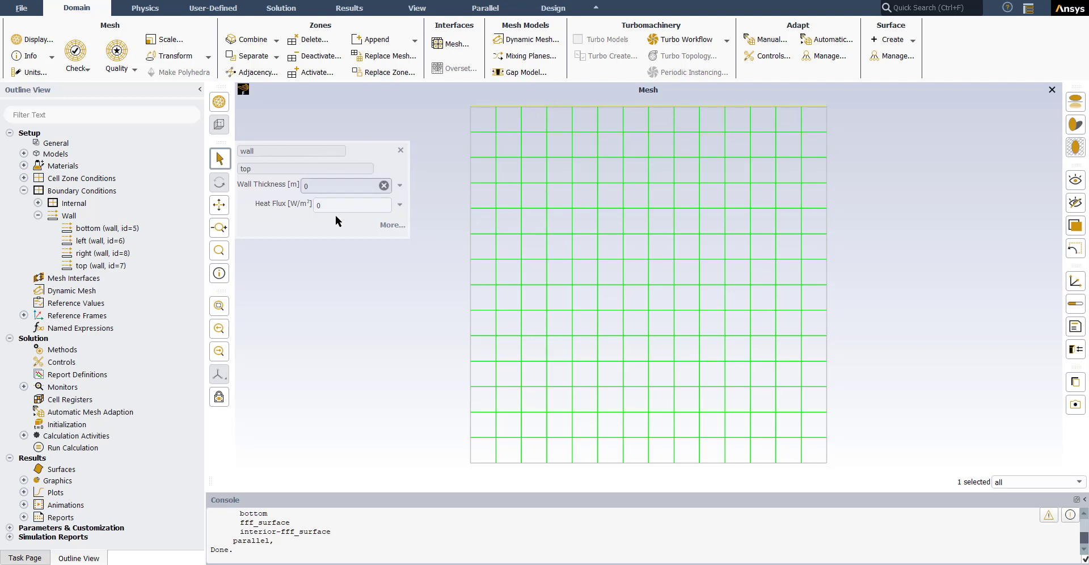
left_click(392, 225)
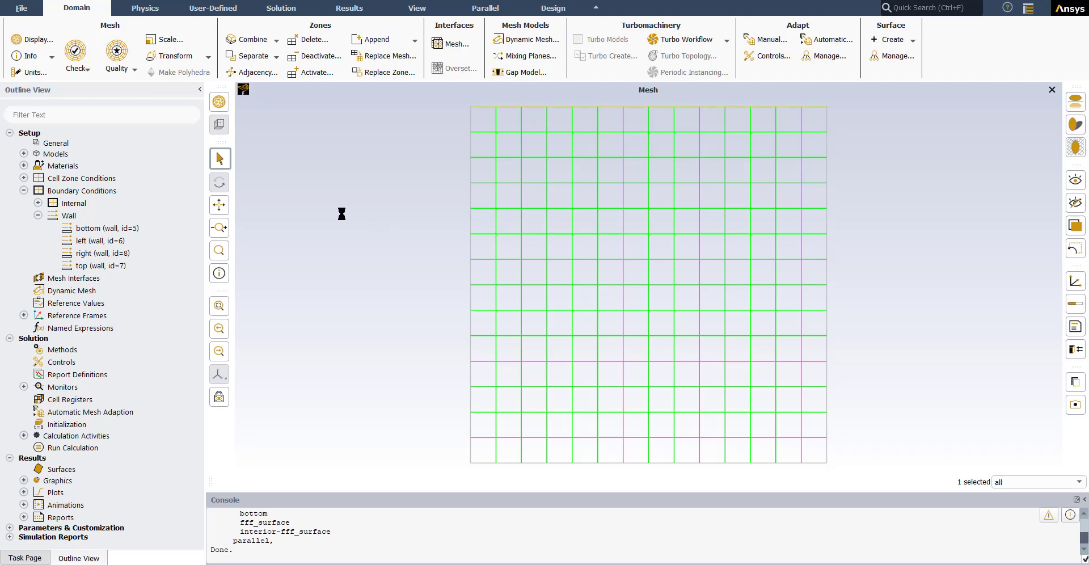
left_click_drag(419, 125, 271, 161)
left_click(258, 229)
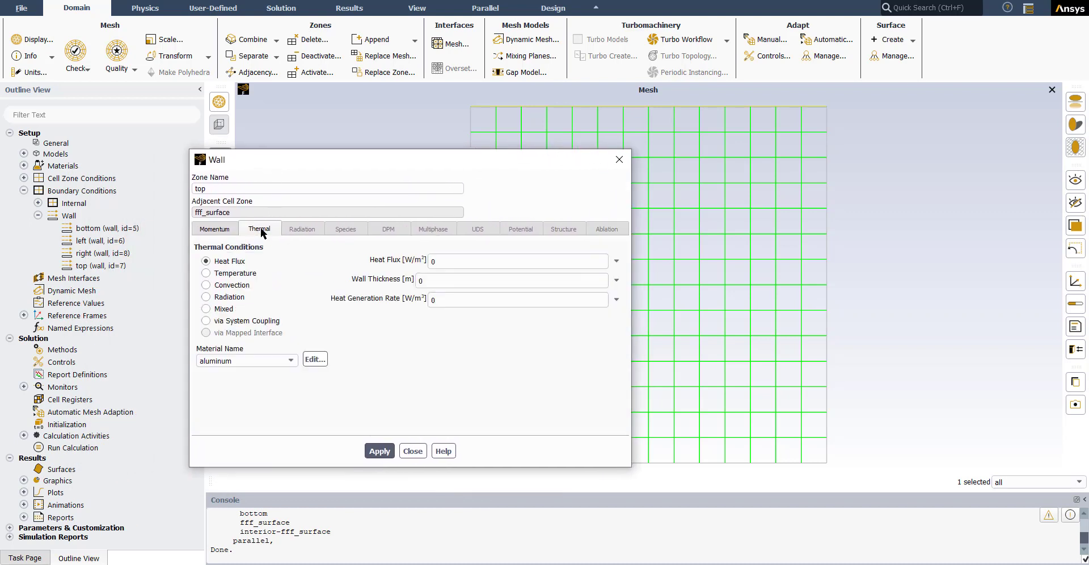
left_click(206, 273)
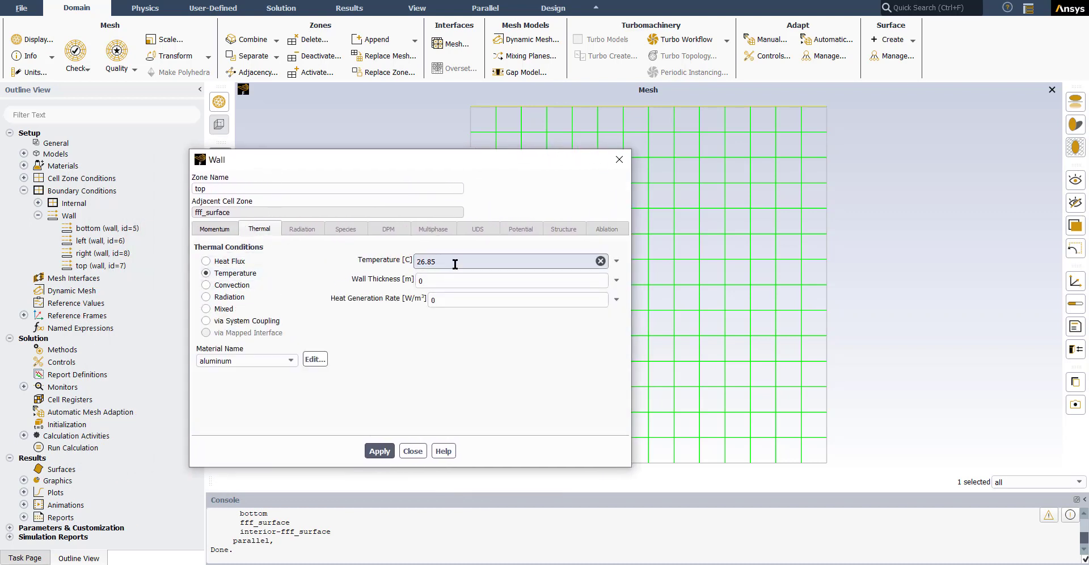
Step: Set the top wall's temperature to 120 C, as given in the Explanation image, and apply the boundary condition
left_click_drag(452, 260, 410, 262)
type("130")
left_click_drag(425, 262, 420, 261)
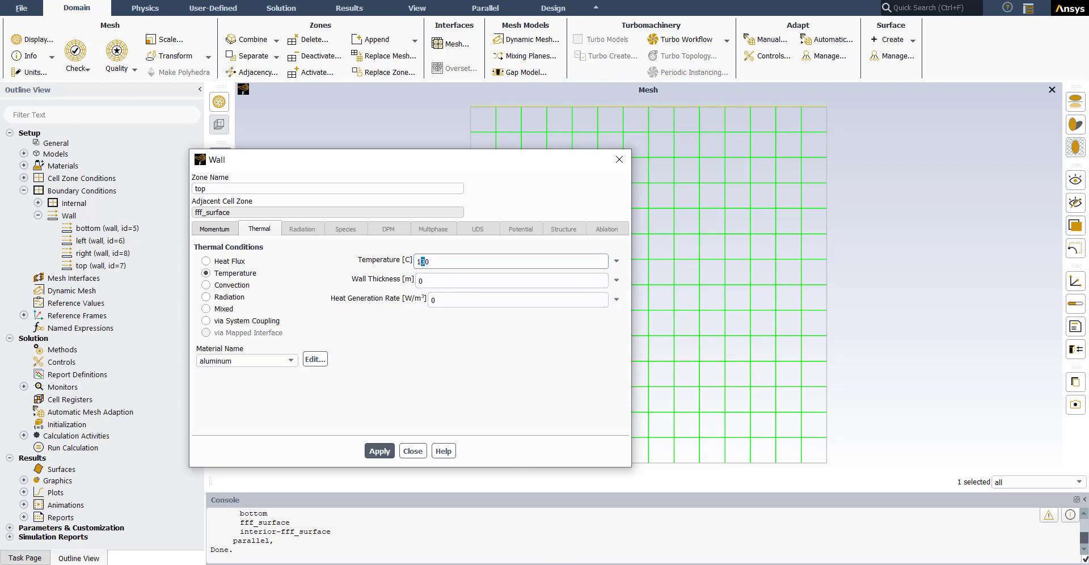
left_click(576, 564)
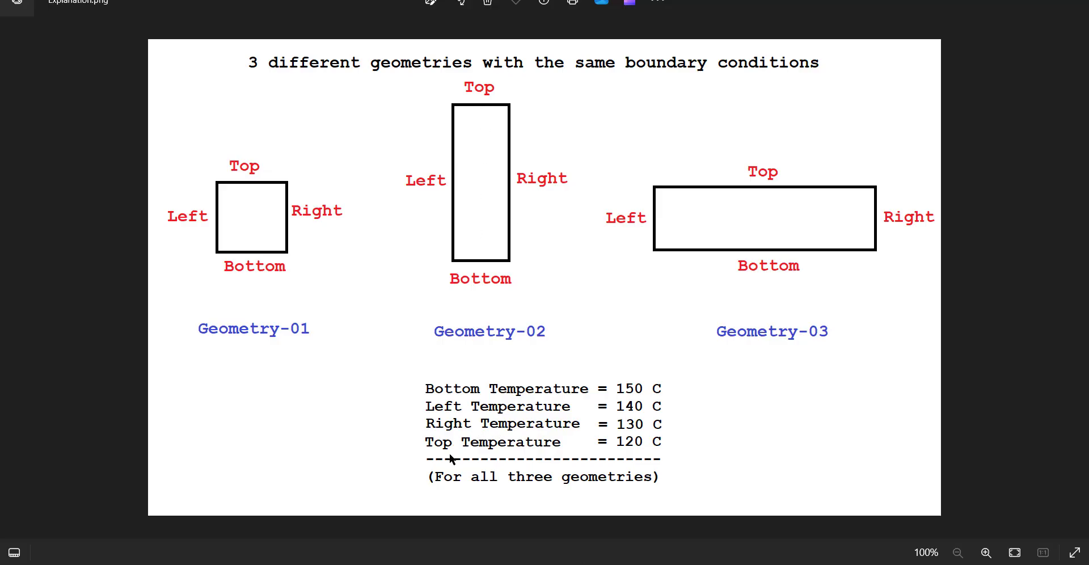
left_click(1004, 0)
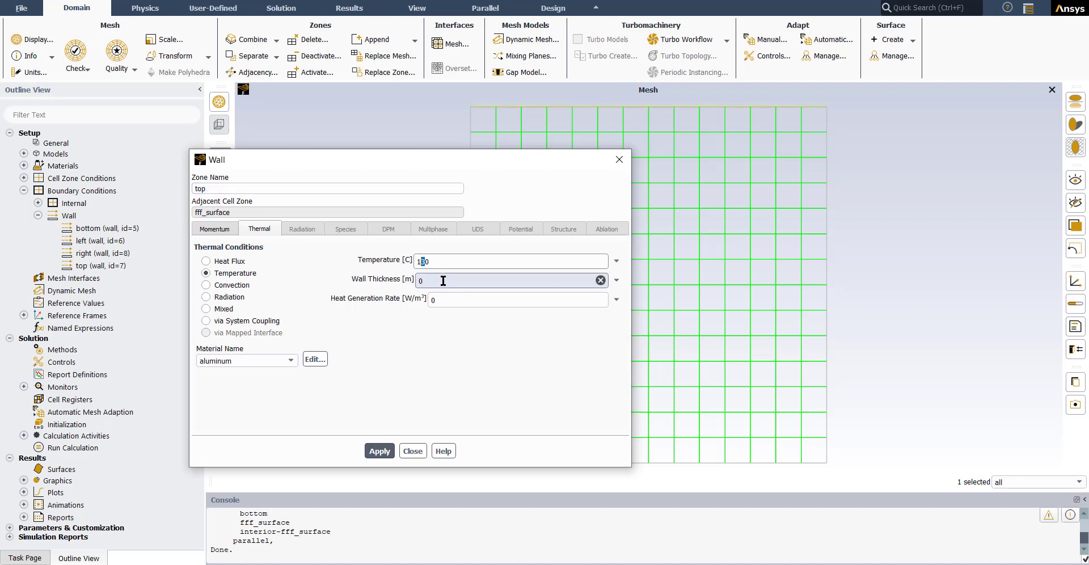
left_click(380, 455)
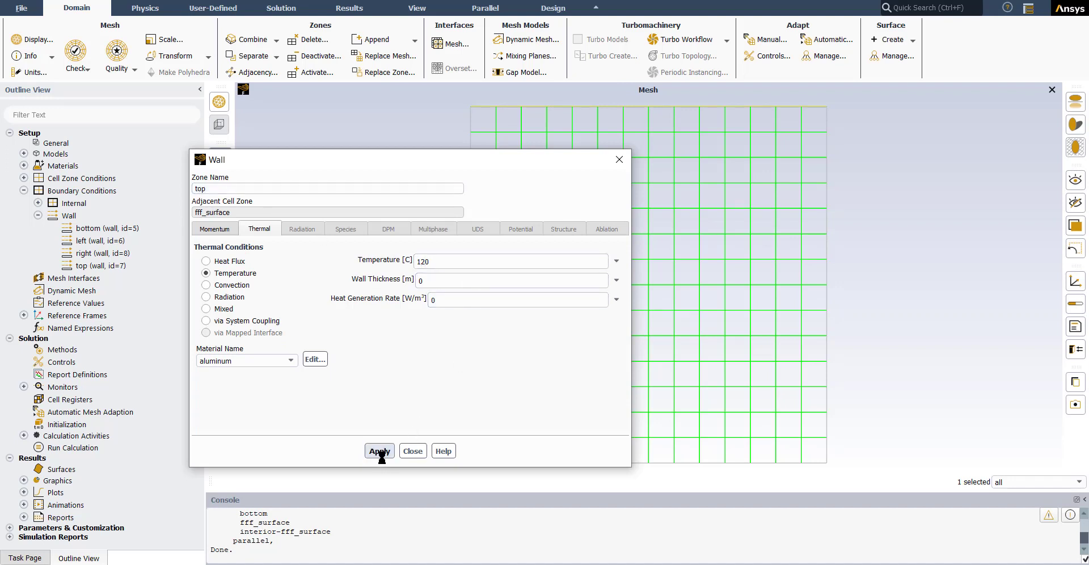
left_click(412, 451)
Step: Set the right wall's thermal condition to Temperature at 130 C and apply the boundary condition
left_click(826, 272)
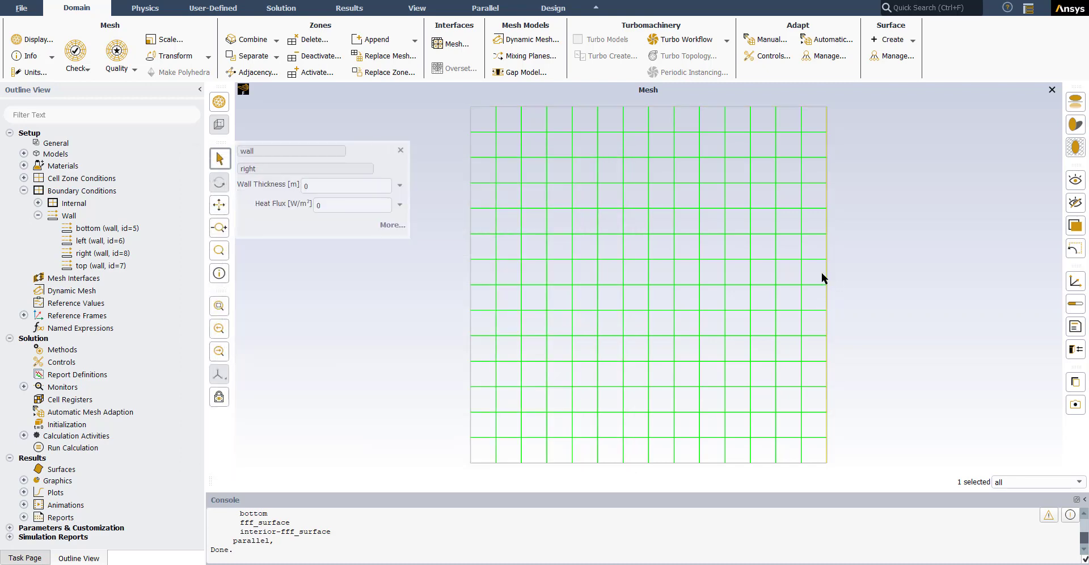
left_click(386, 225)
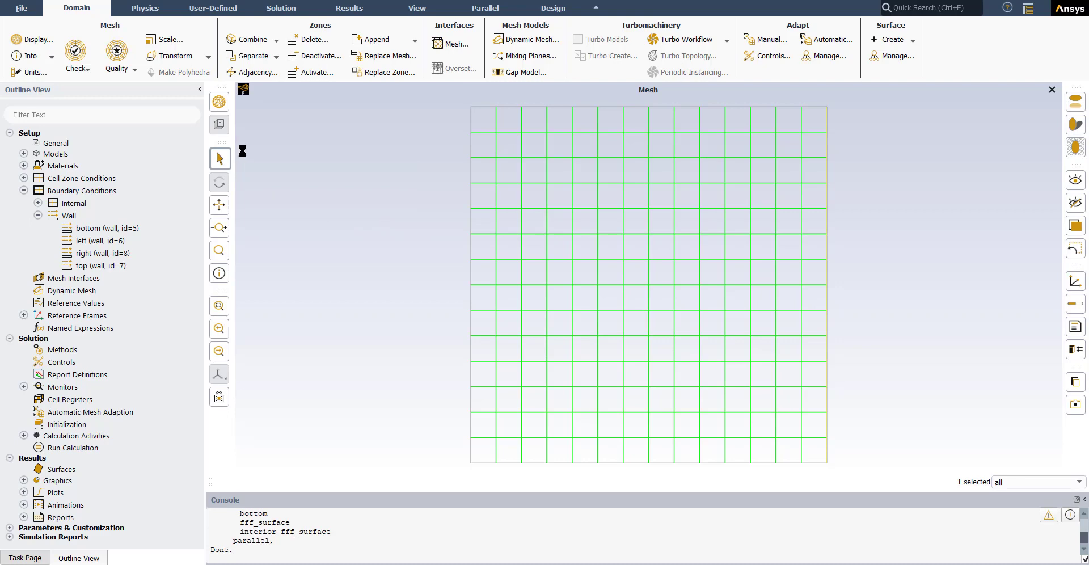
left_click(392, 191)
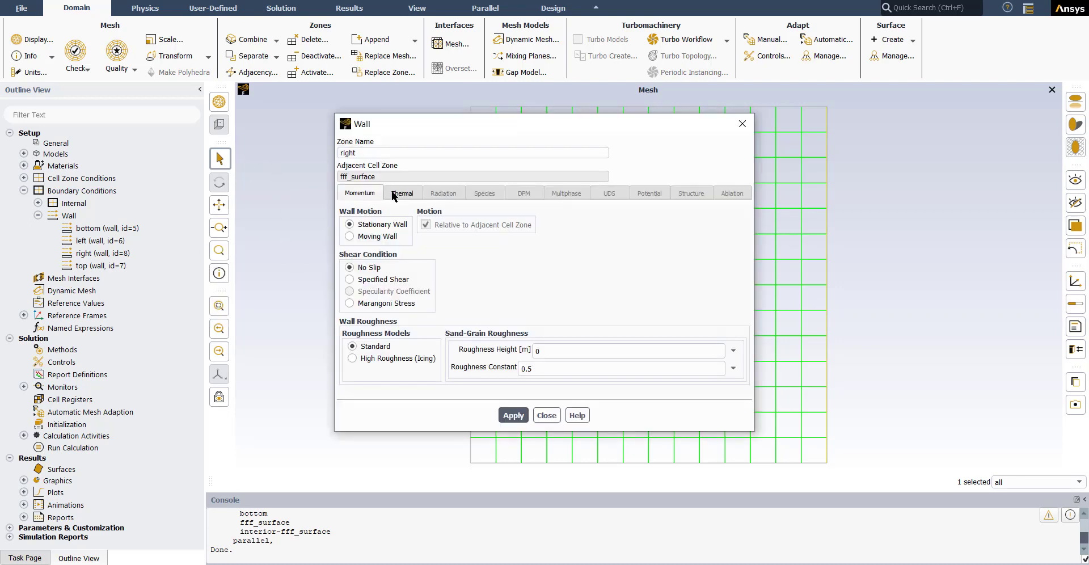
left_click_drag(430, 141, 256, 141)
left_click(177, 238)
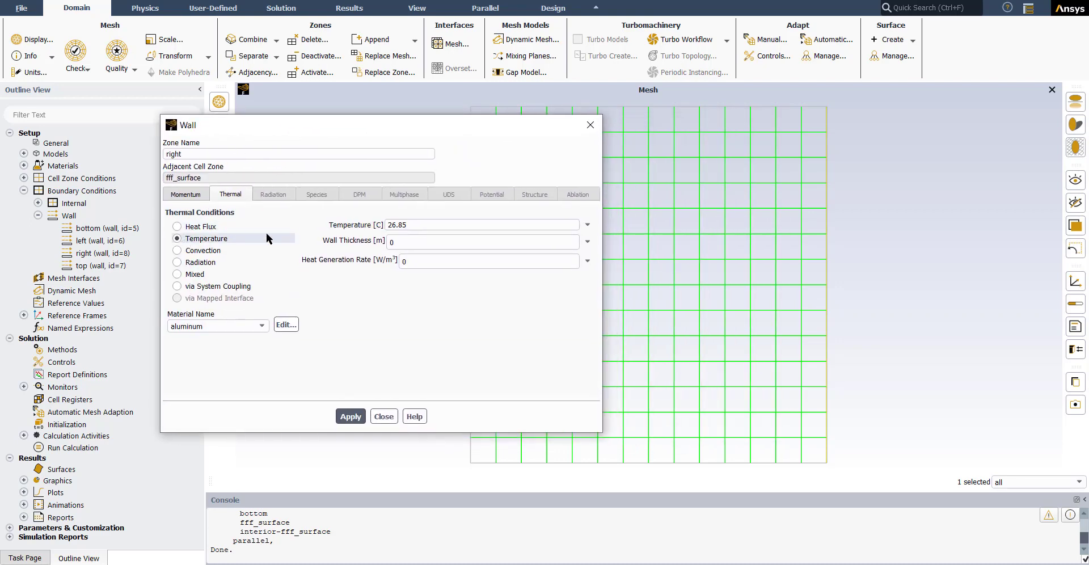
left_click(429, 231)
double_click(429, 230)
type("130")
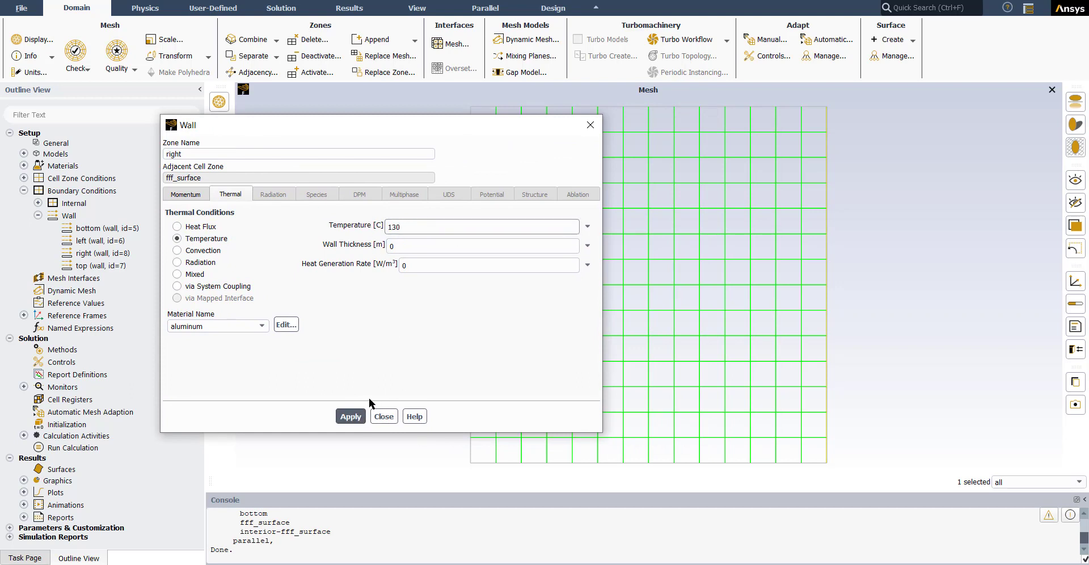
left_click(355, 418)
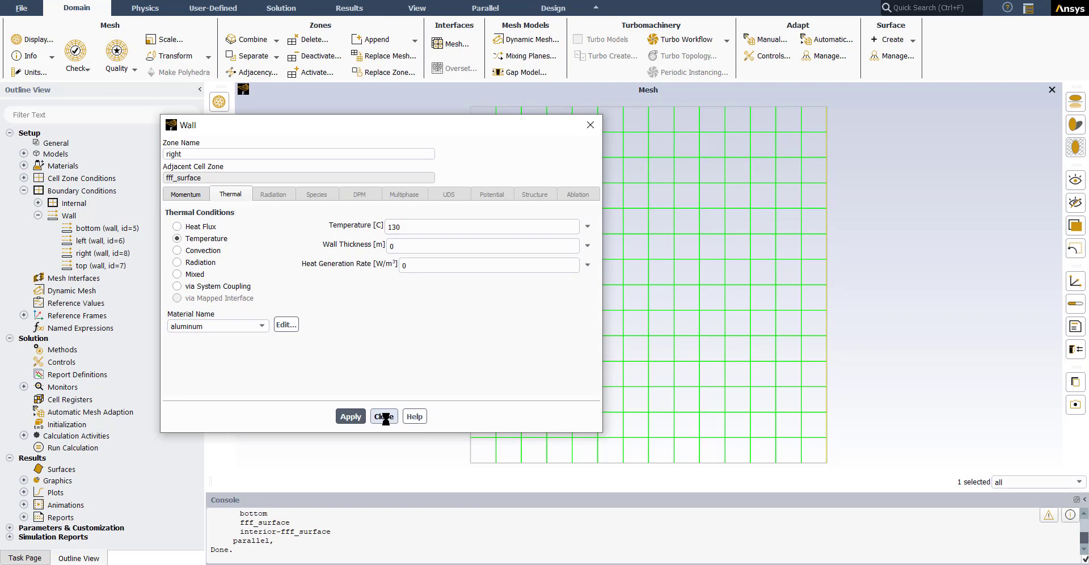
left_click(384, 417)
Step: Check the temperatures assigned to the bottom, left, right and top walls in the mesh view
left_click(505, 461)
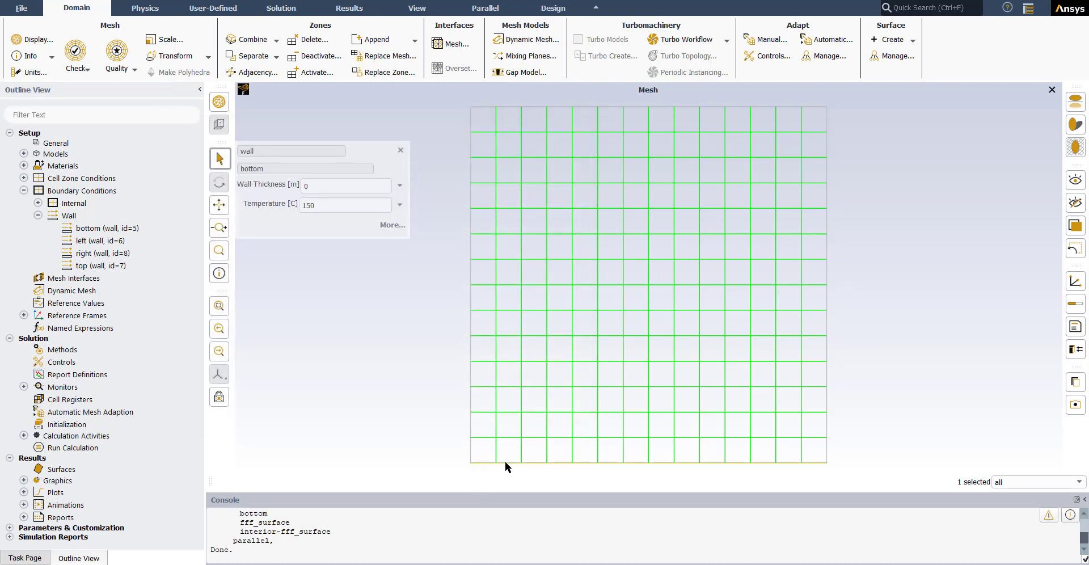
left_click(471, 324)
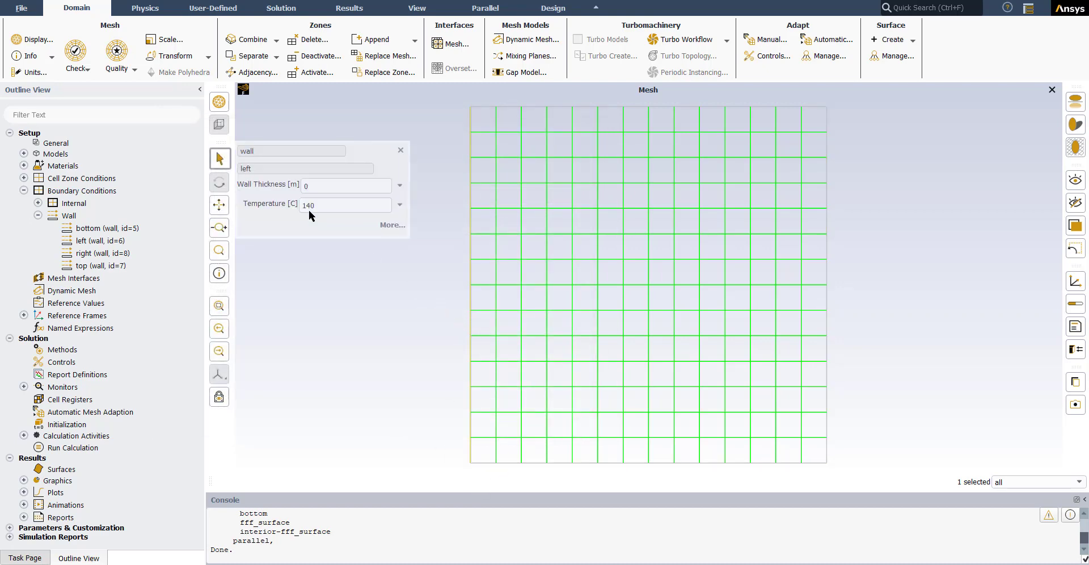
left_click(827, 272)
left_click(540, 105)
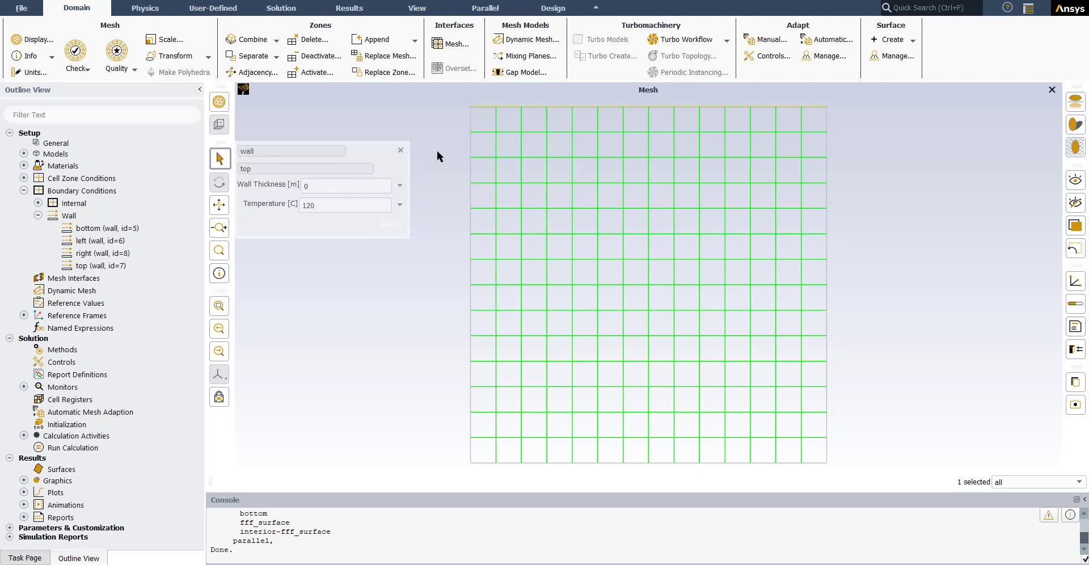
left_click(400, 150)
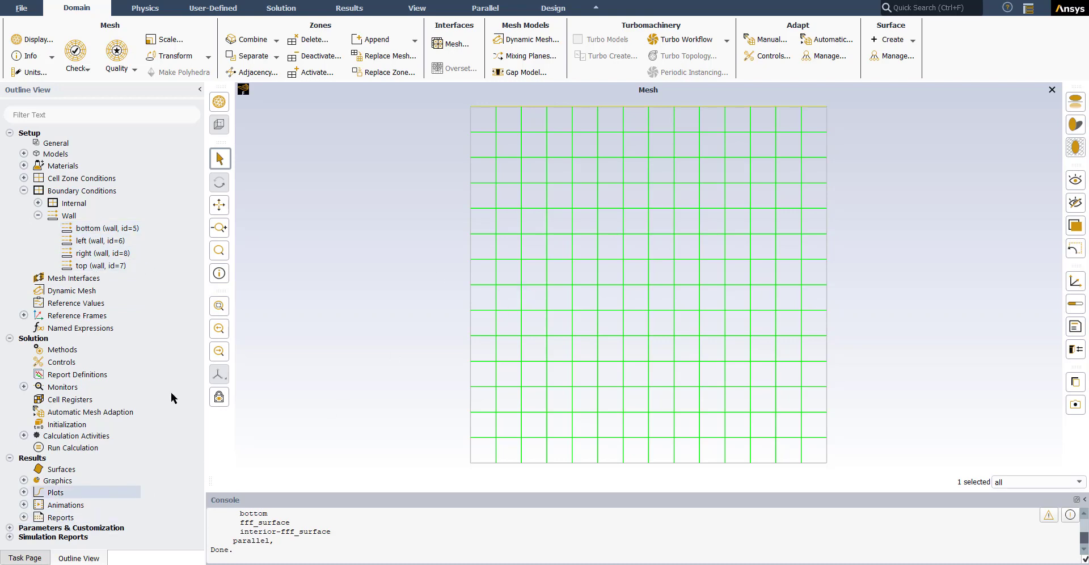
Step: Enlarge the console, enter the file command level of the text interface and list its commands
left_click_drag(338, 491, 347, 270)
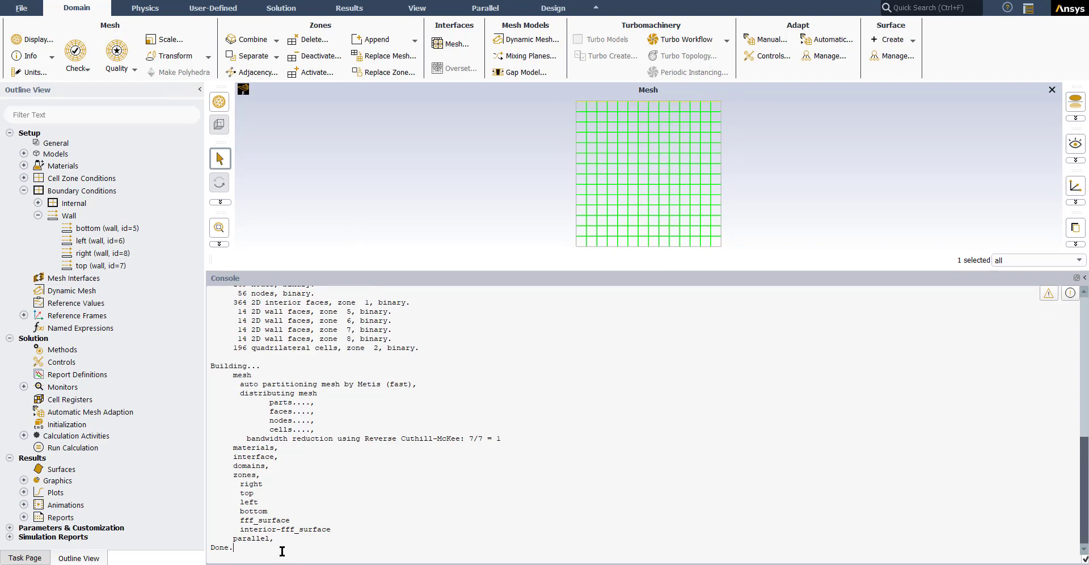
key("Return")
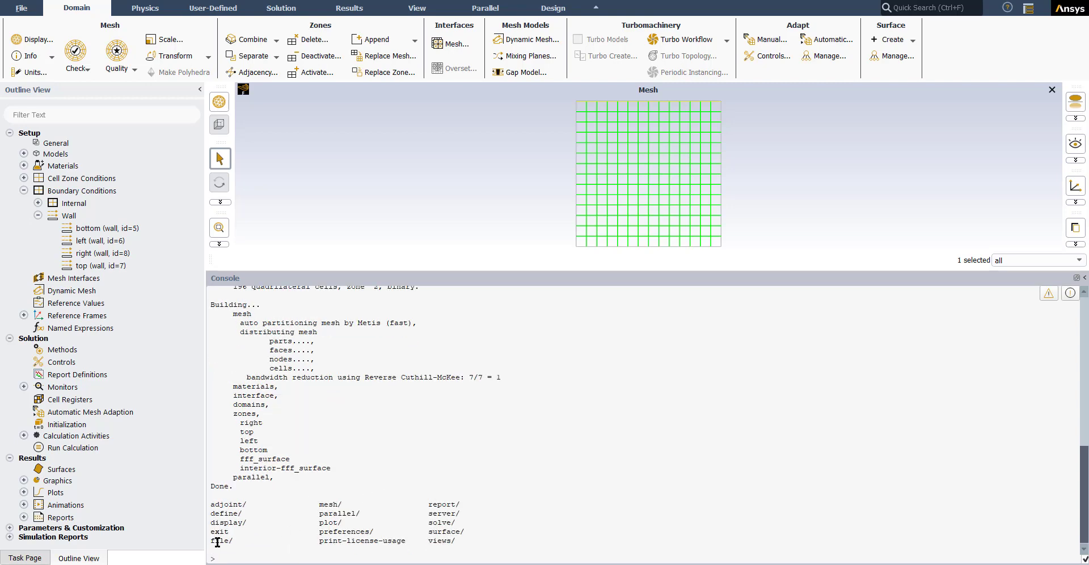
left_click_drag(212, 541, 229, 540)
middle_click(263, 555)
left_click(283, 555)
key("Return")
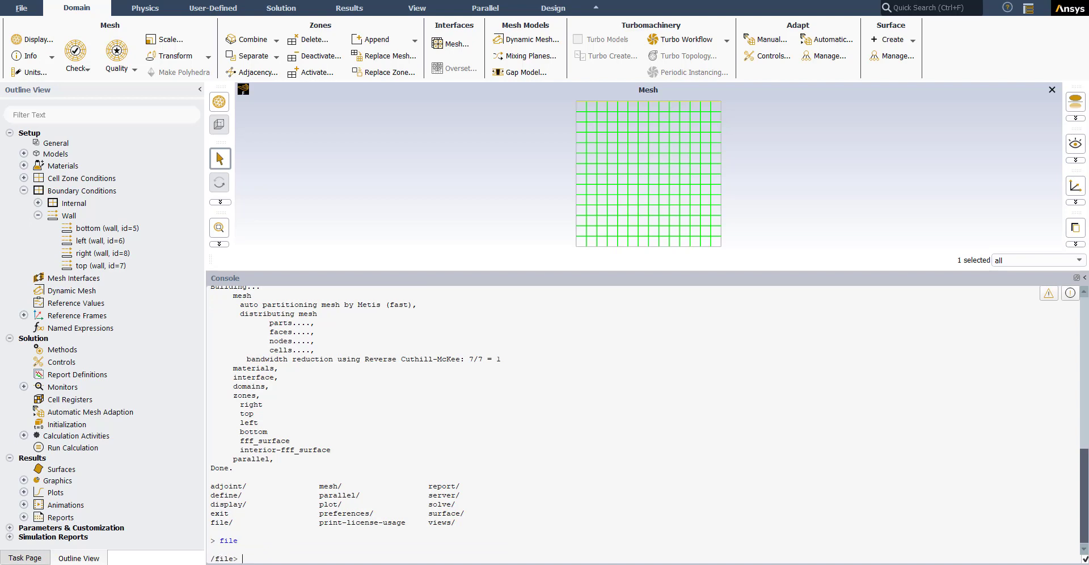
key("Return")
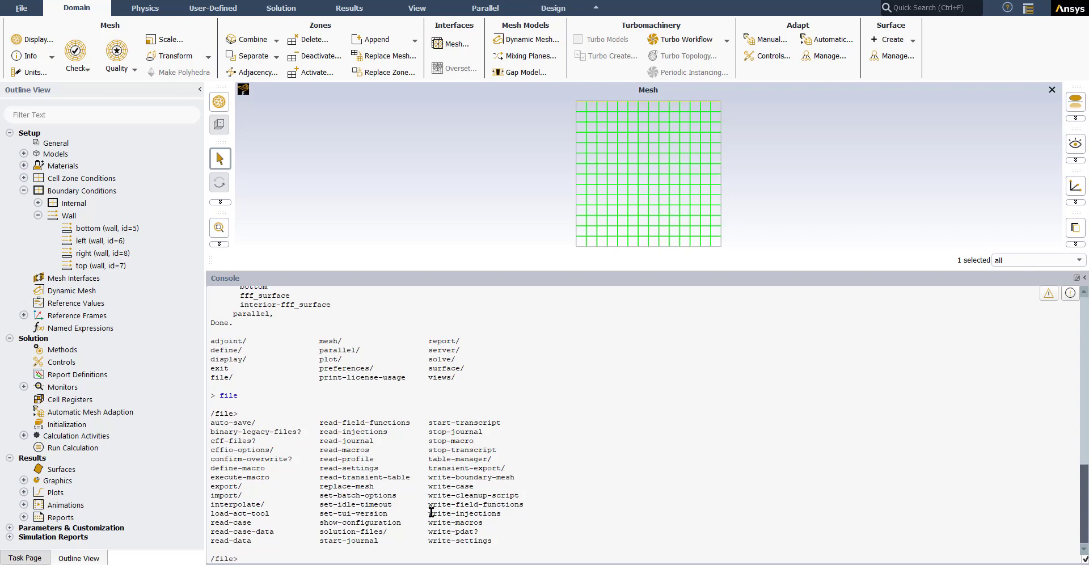
Step: Run write-settings in the console to save the boundary conditions to a file named BC
left_click_drag(427, 540, 494, 542)
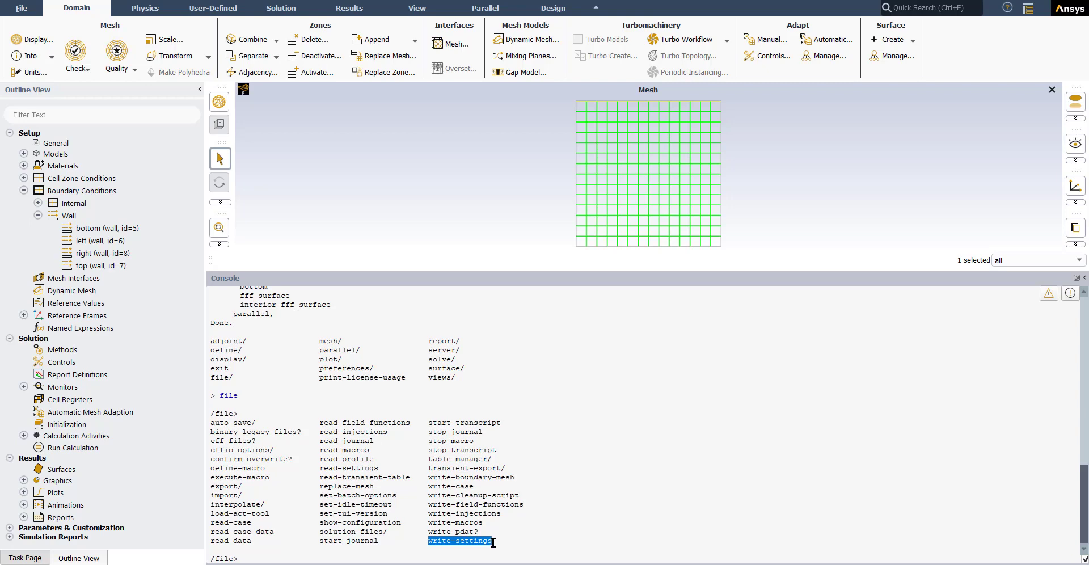
middle_click(454, 540)
left_click(403, 560)
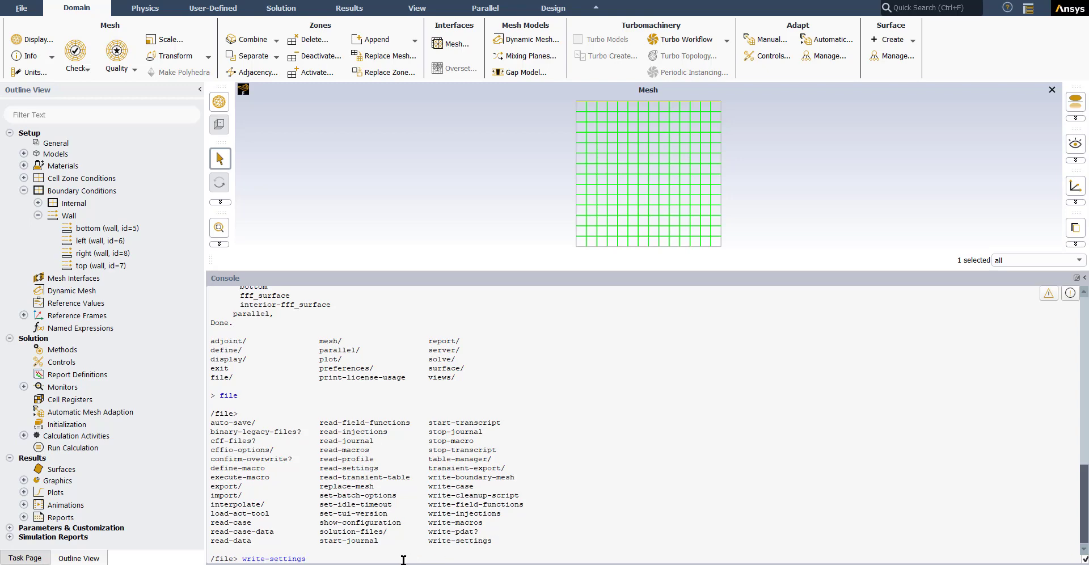
key("Return")
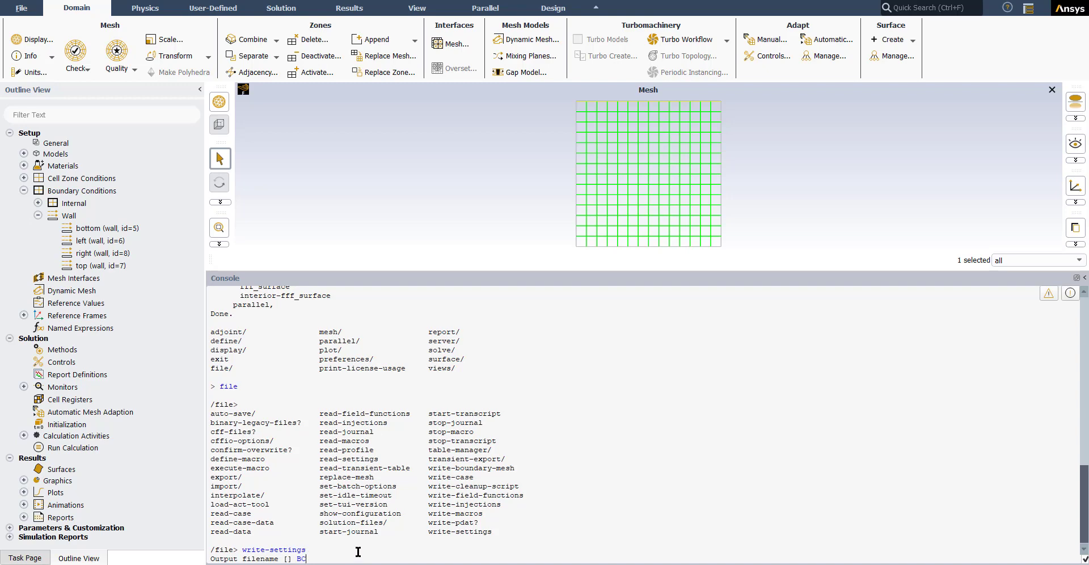
key("Return")
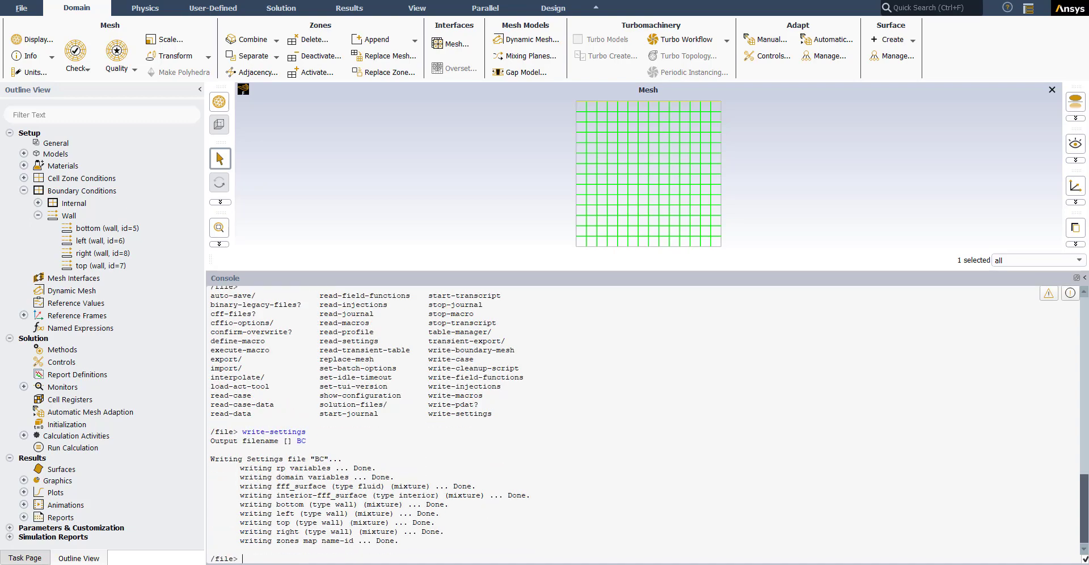
Step: Switch to File Explorer and check for the BC file in the Write and read boundary conditions folder
left_click(385, 535)
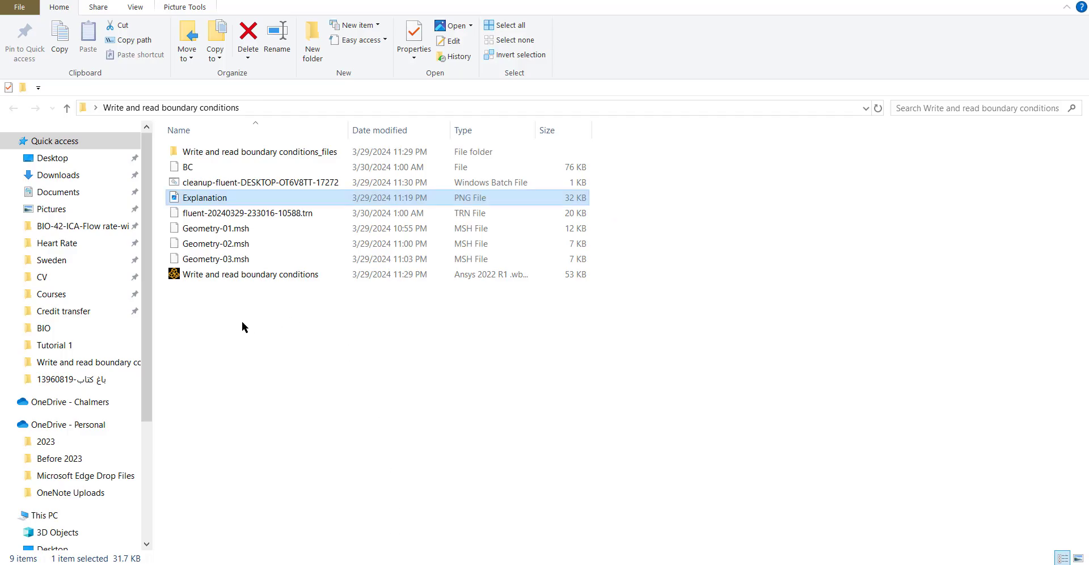
left_click(181, 167)
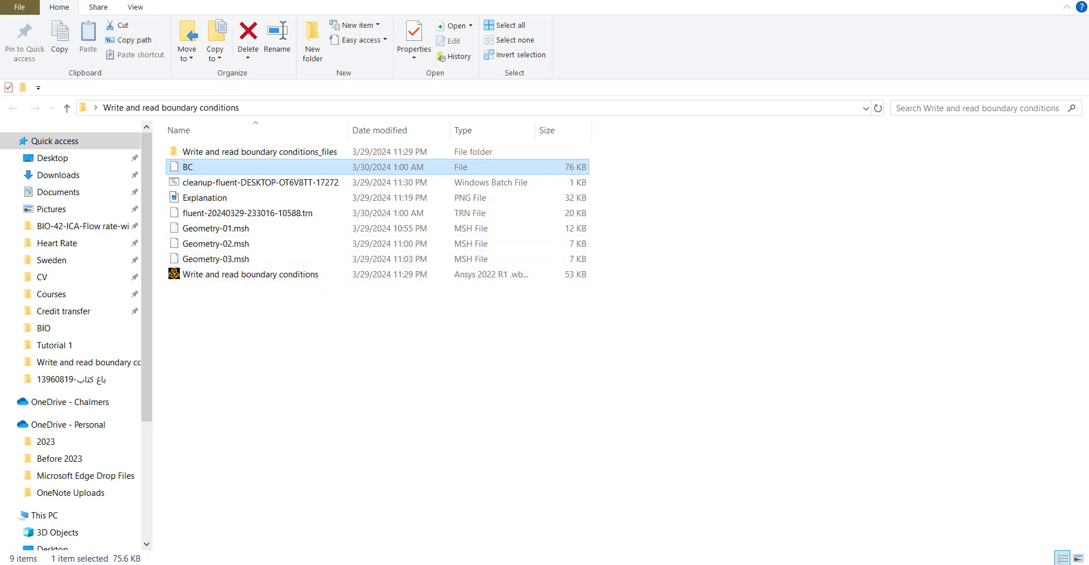
left_click(503, 564)
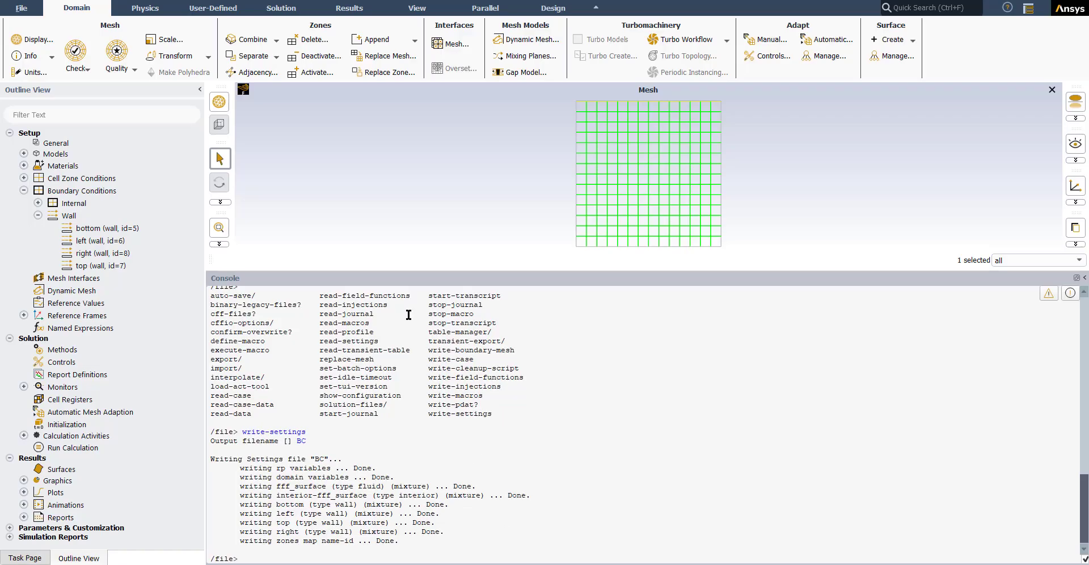
Step: Discard the current case and read the mesh file Geometry-02.msh from the Write and read boundary conditions folder
left_click(22, 9)
mouse_move(26, 23)
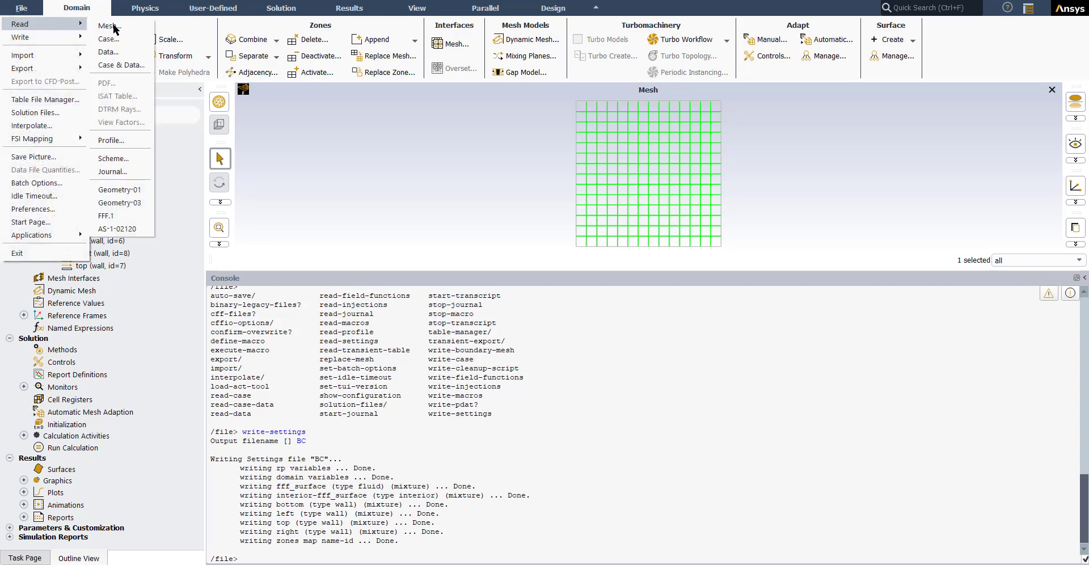
left_click(116, 26)
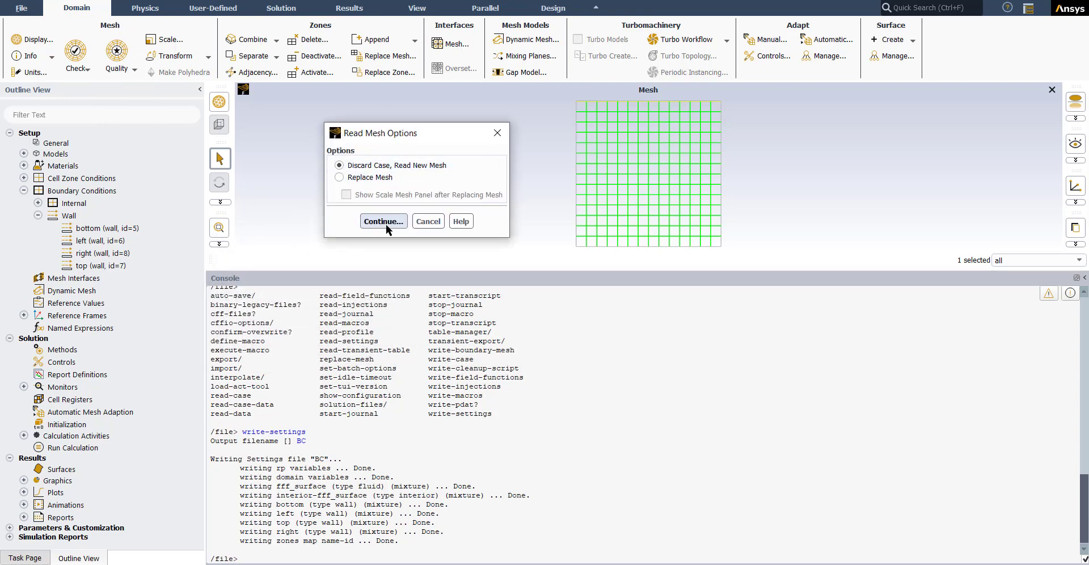
left_click(381, 221)
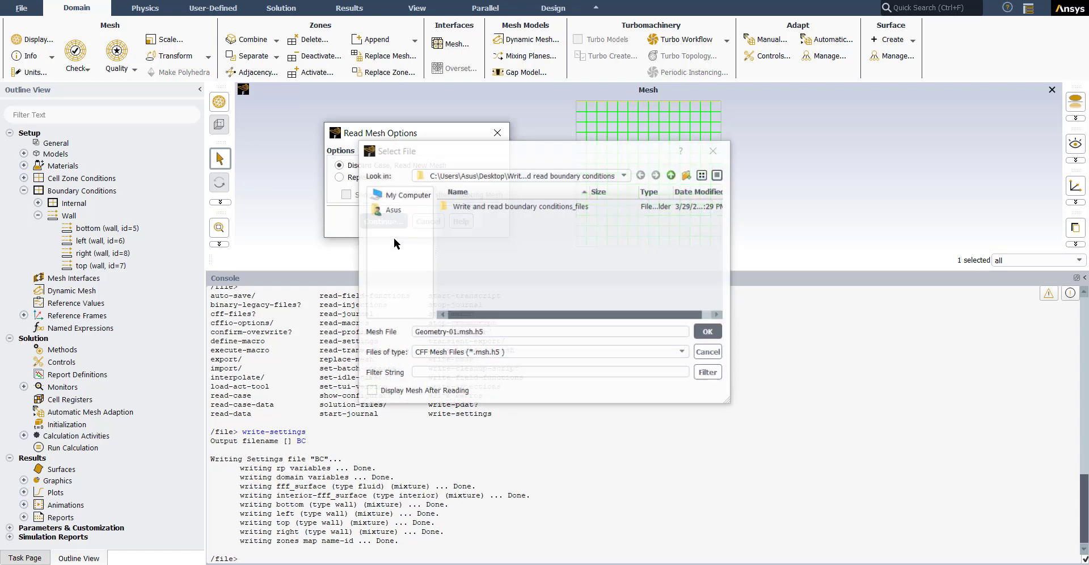
left_click(519, 353)
left_click(472, 372)
left_click(508, 231)
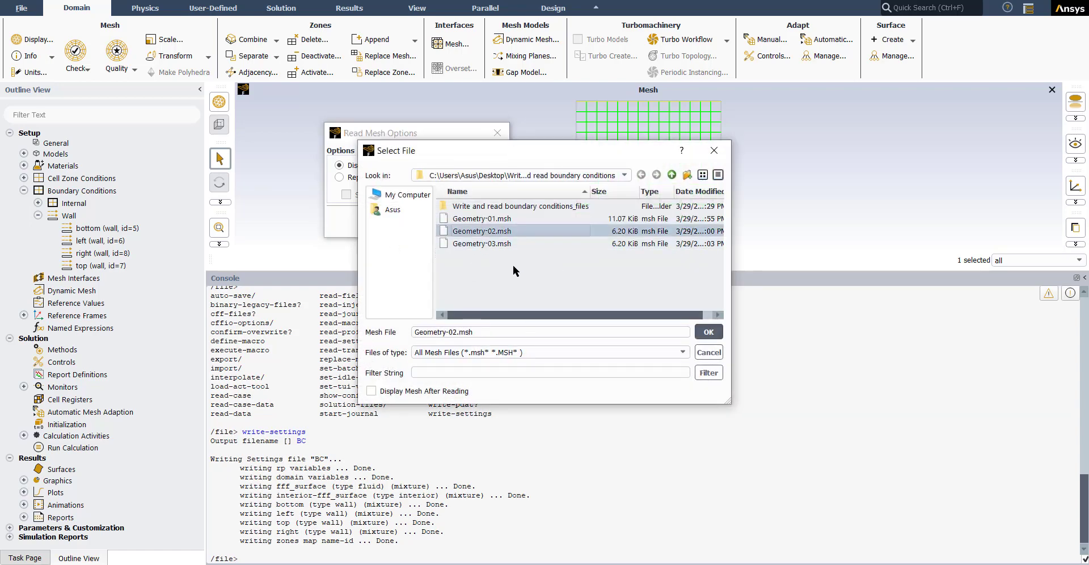
left_click(708, 333)
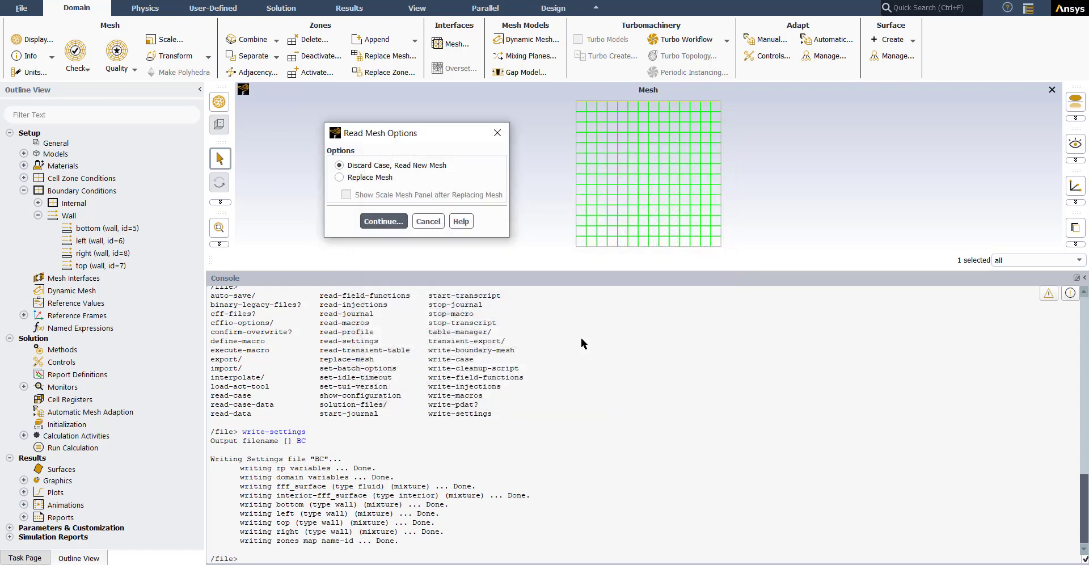
left_click(368, 221)
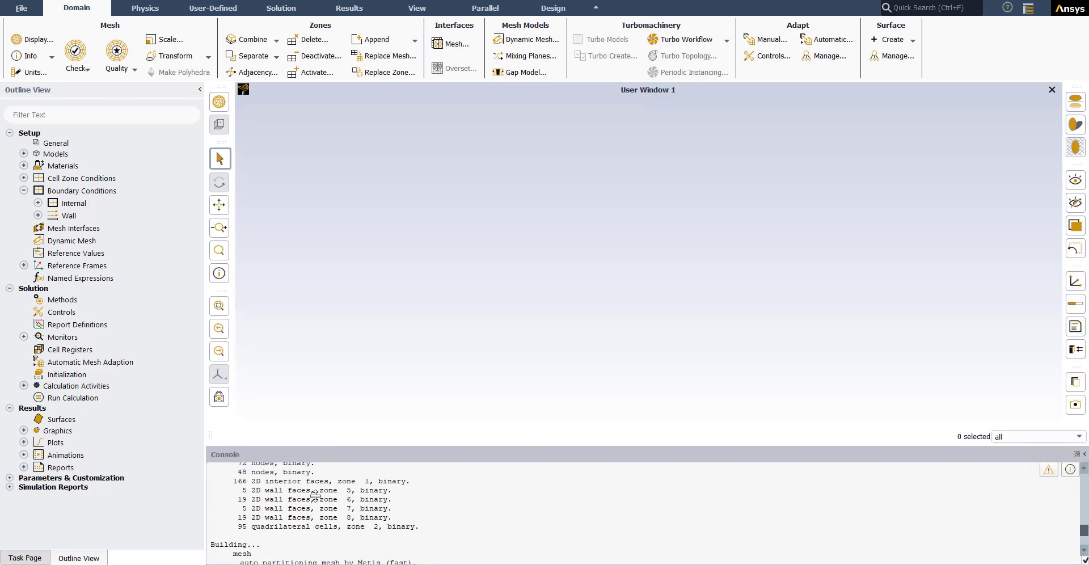
Step: Display the new mesh with the bottom, interior, left, right and top surfaces
left_click(32, 39)
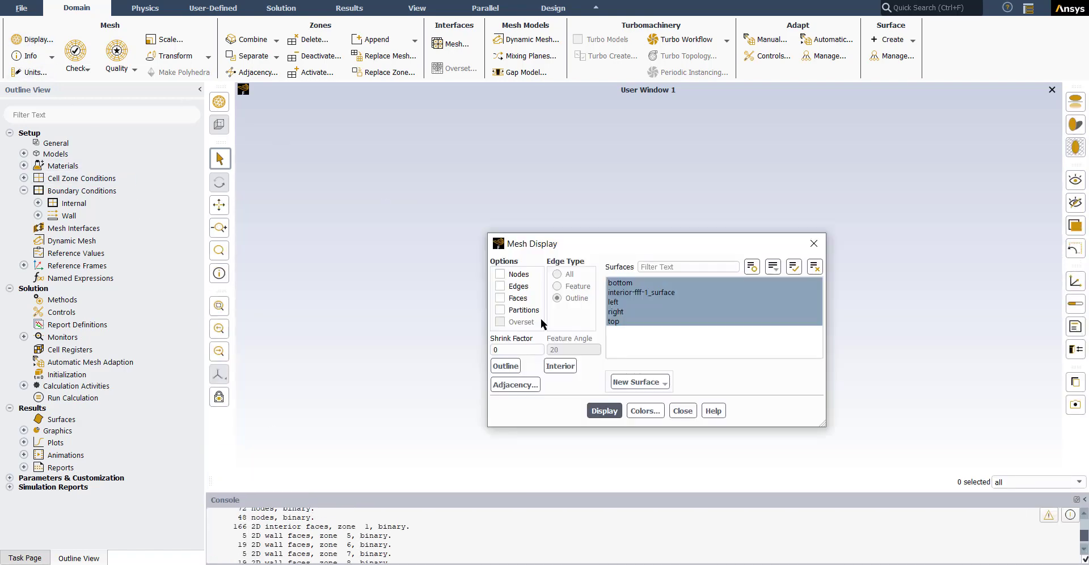
left_click(601, 408)
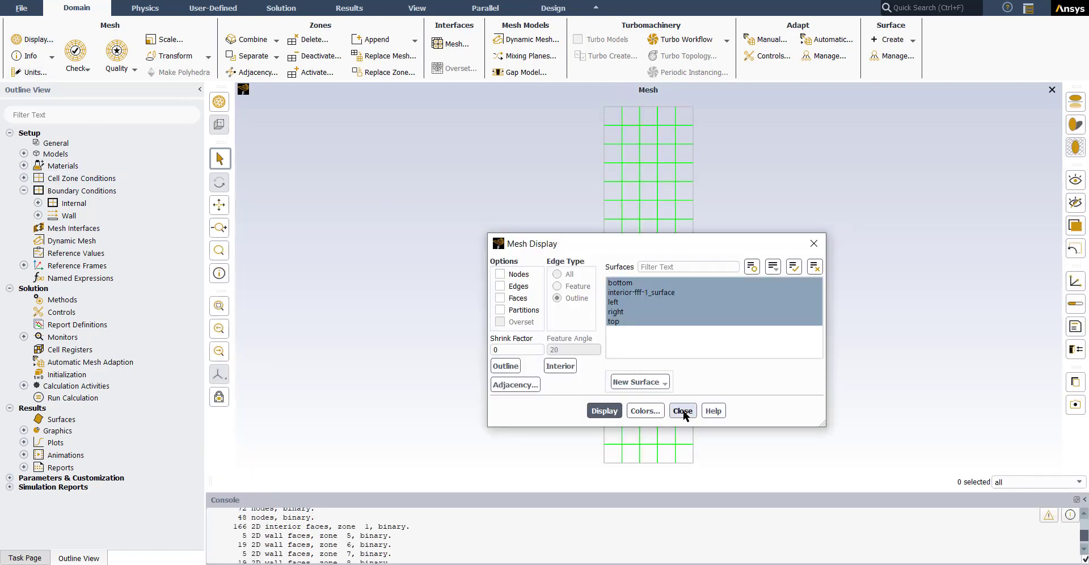
left_click(675, 411)
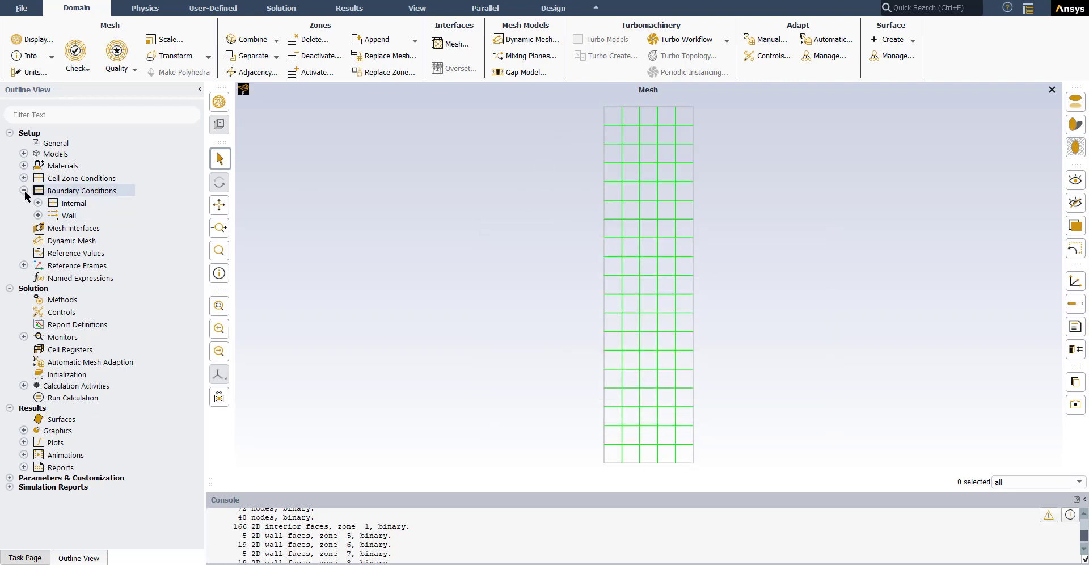
Step: List the wall boundaries and identify the bottom, left, right and top walls on the mesh
left_click(38, 216)
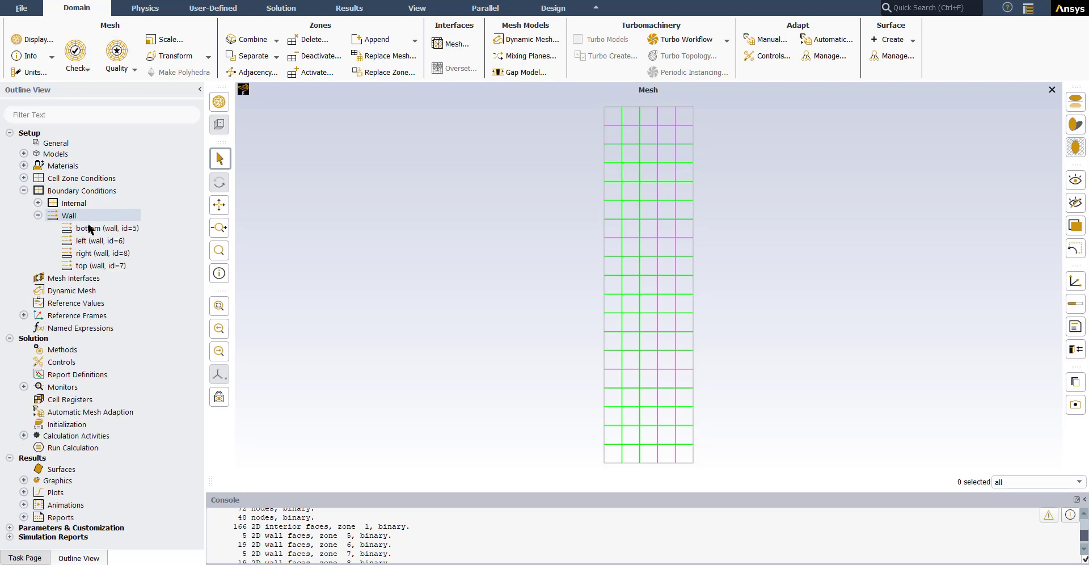
left_click(88, 228)
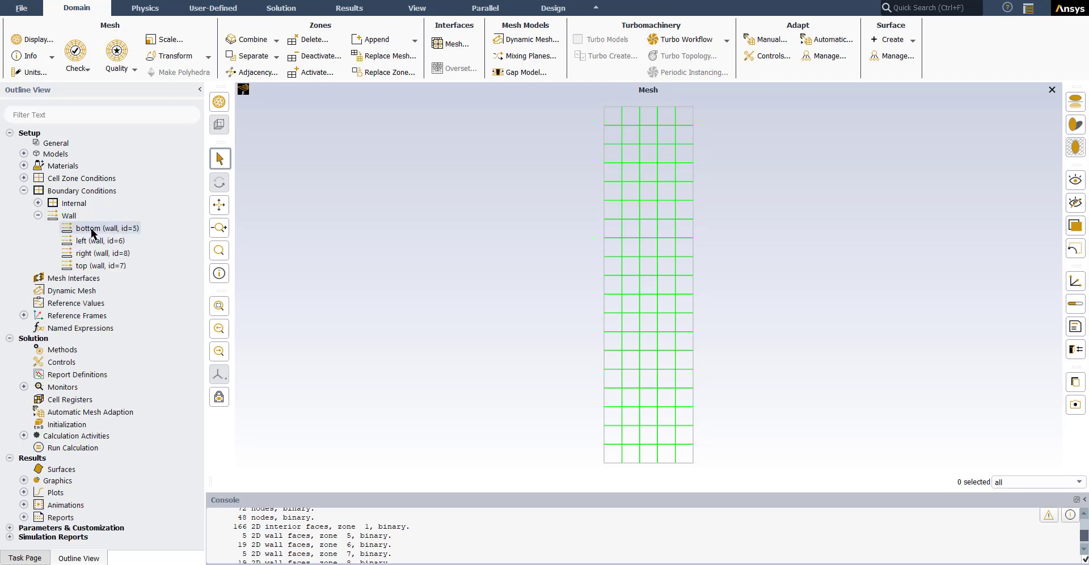
left_click(634, 462)
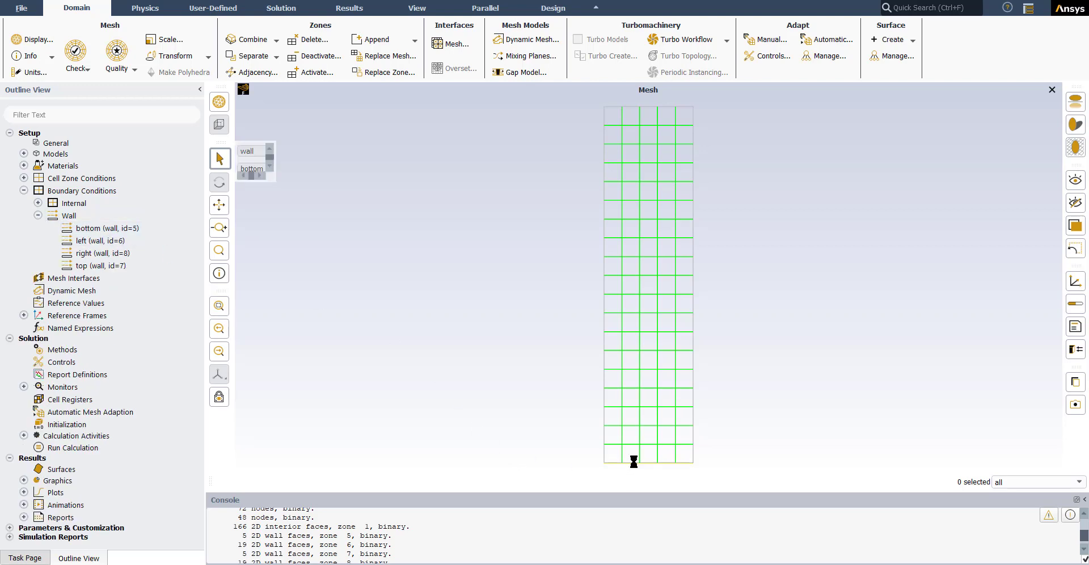
left_click(603, 409)
left_click(693, 252)
left_click(638, 107)
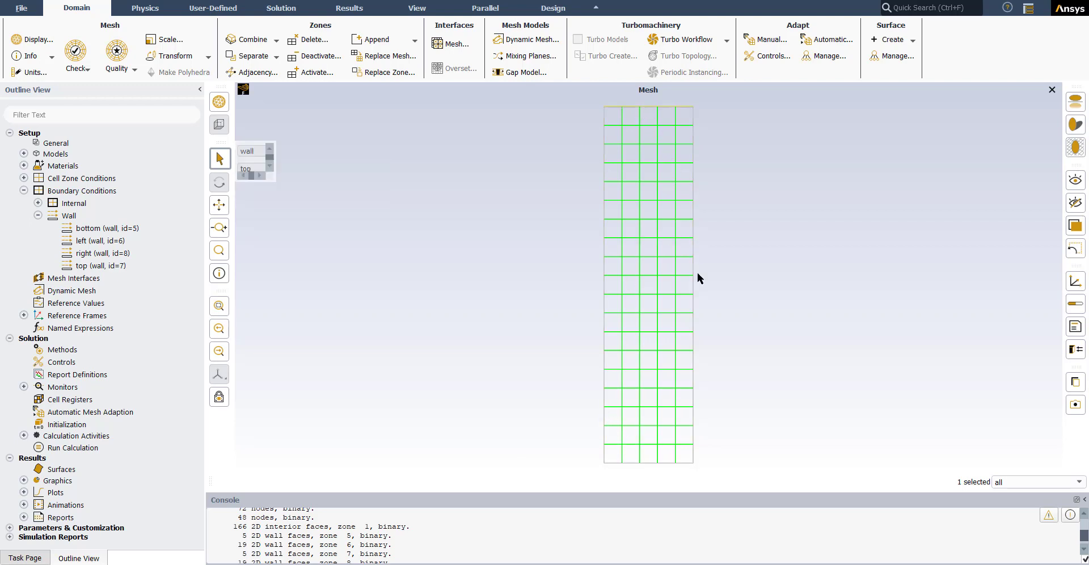
left_click(643, 462)
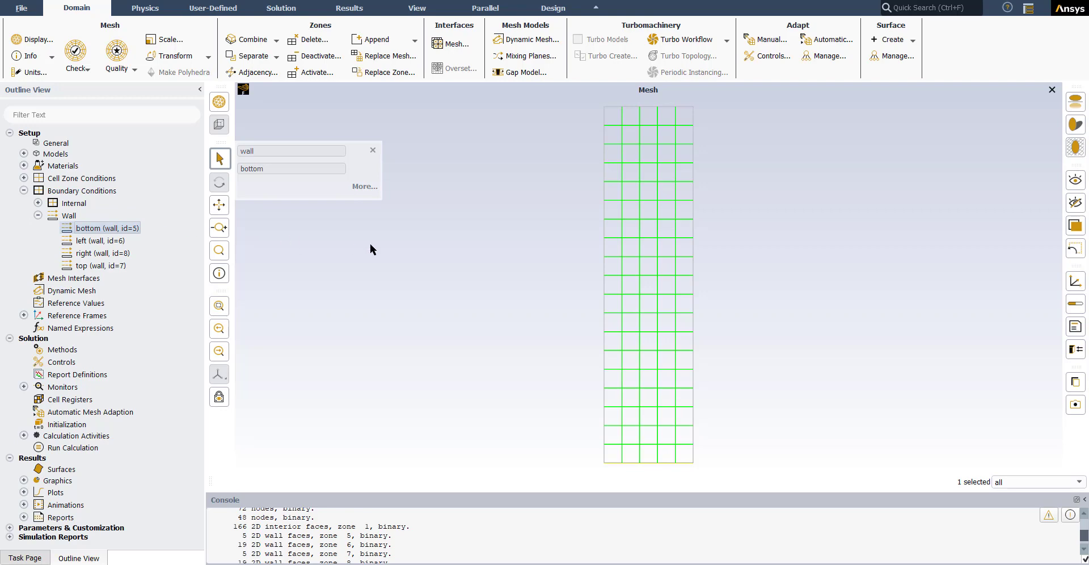
Step: Inspect the bottom wall's conditions and check whether the Energy equation is enabled, without changing either
double_click(85, 228)
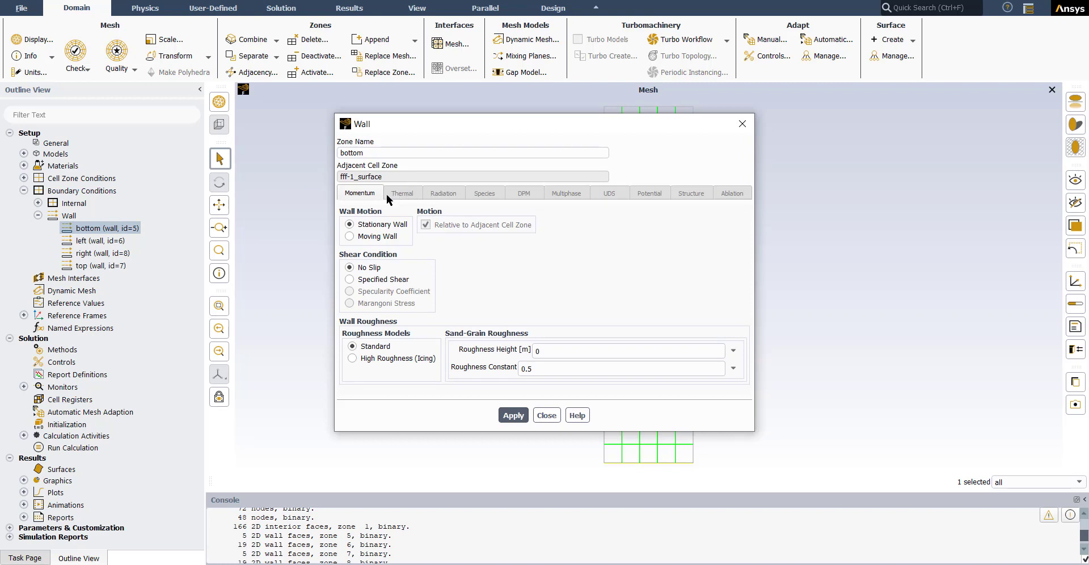
left_click(546, 415)
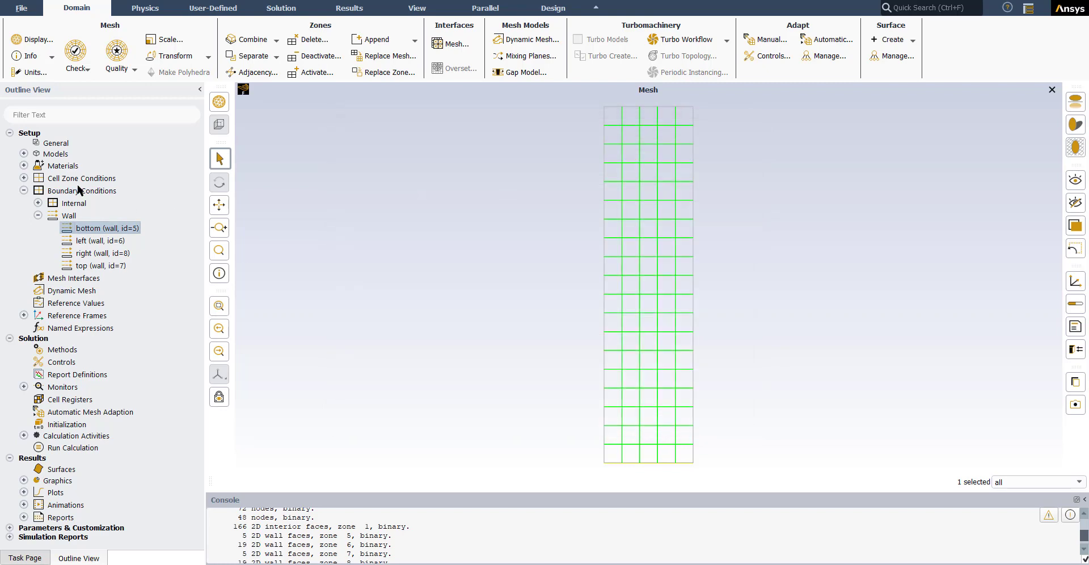
left_click(23, 154)
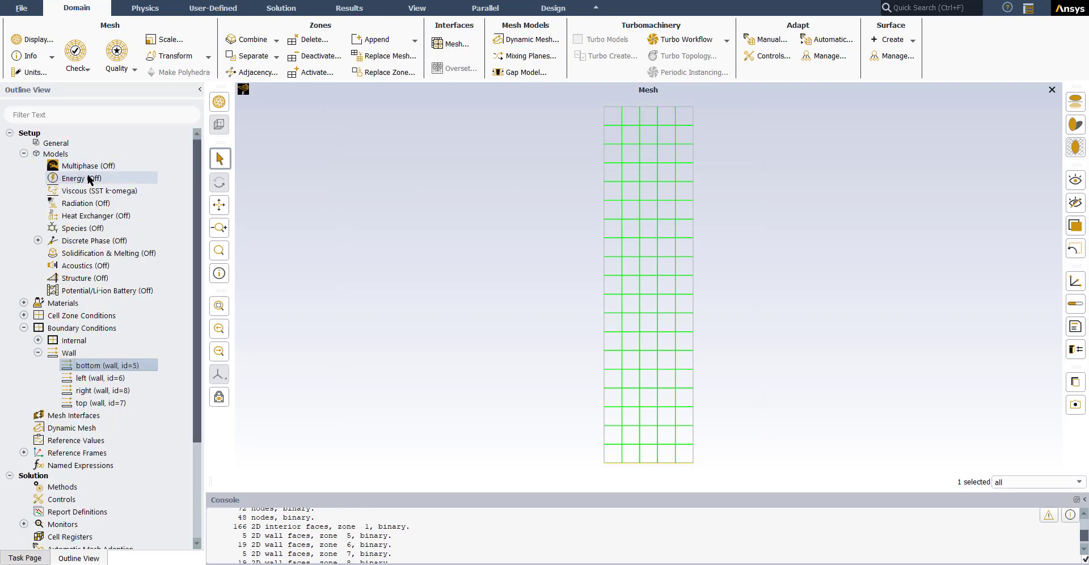
double_click(71, 180)
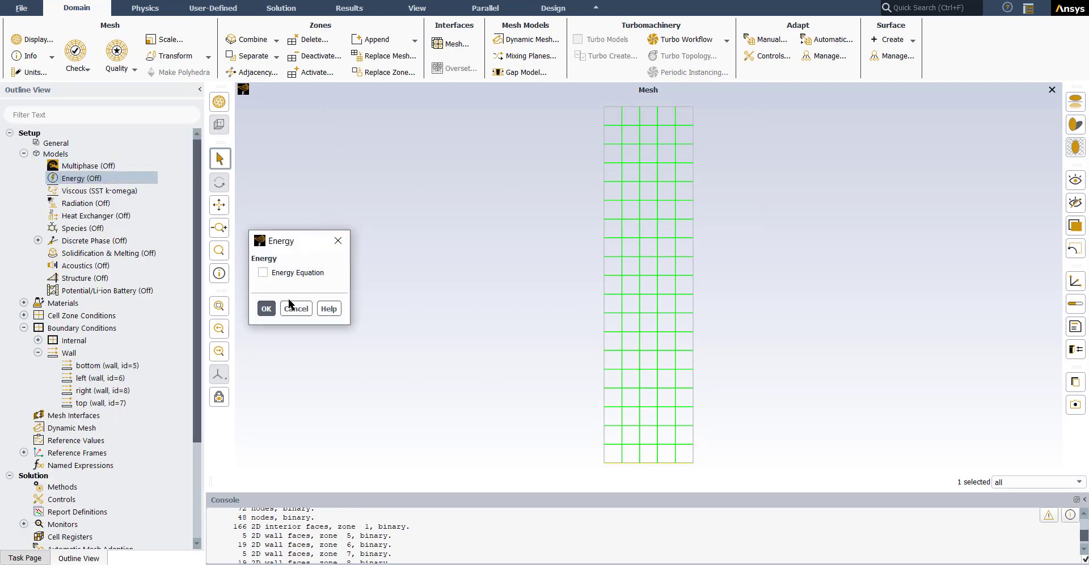
left_click(296, 309)
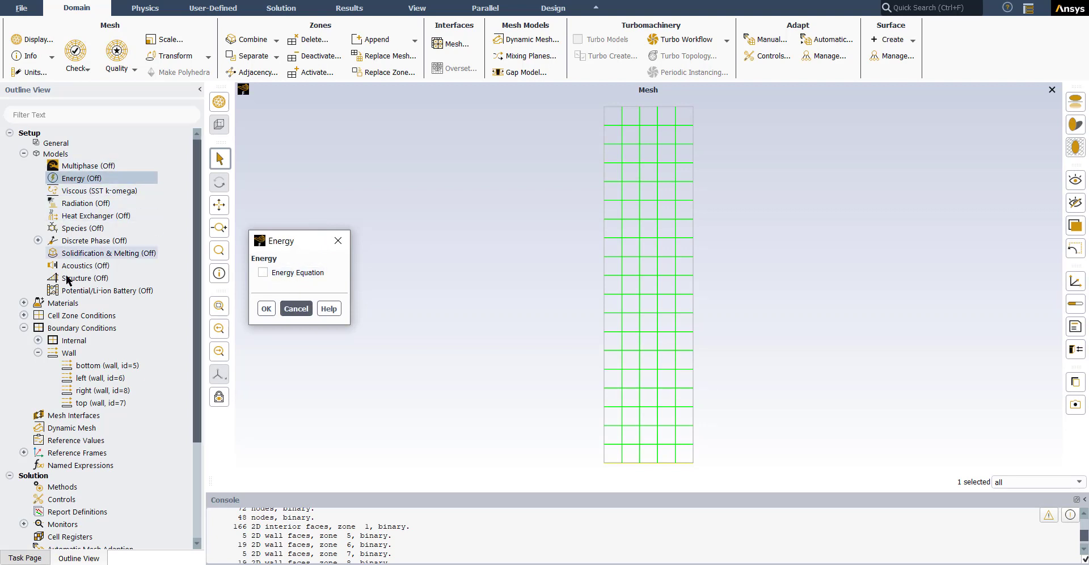
left_click(291, 309)
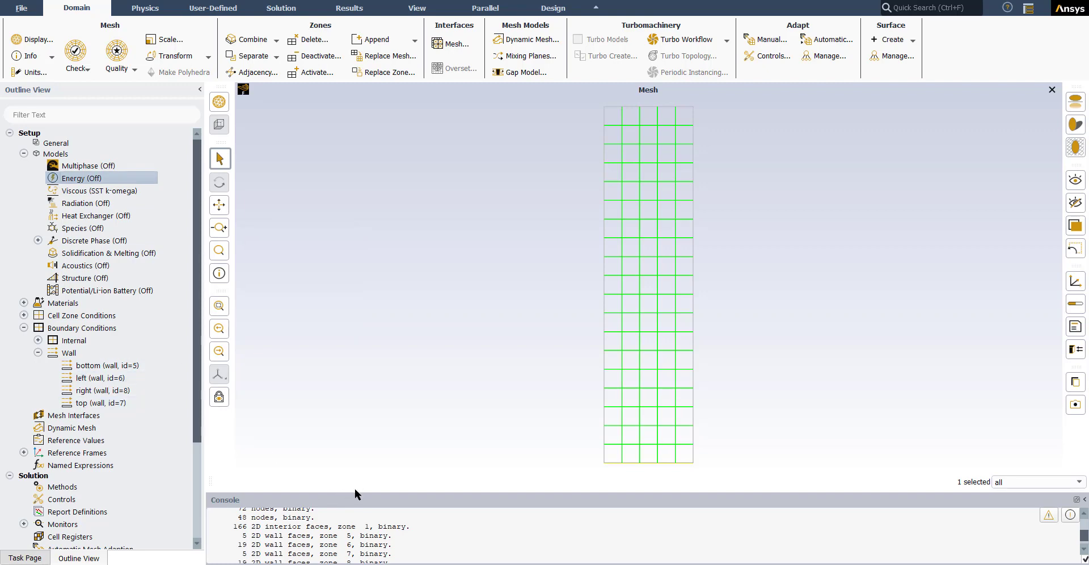
Step: Enlarge the console, enter the file command level of the text interface and list its commands for this mesh
left_click_drag(356, 491, 360, 233)
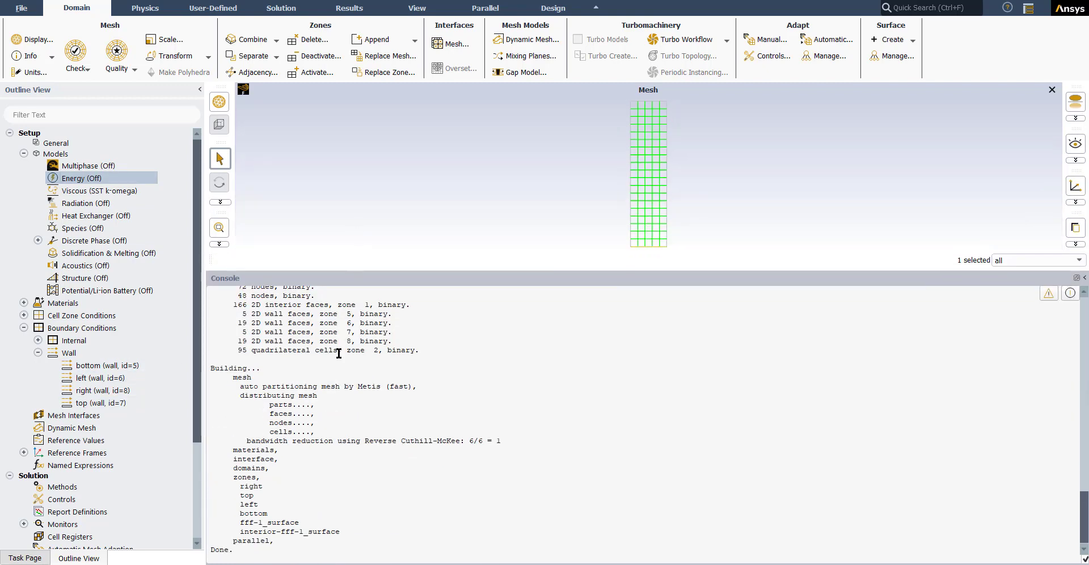
left_click(288, 556)
type("file")
key("Return")
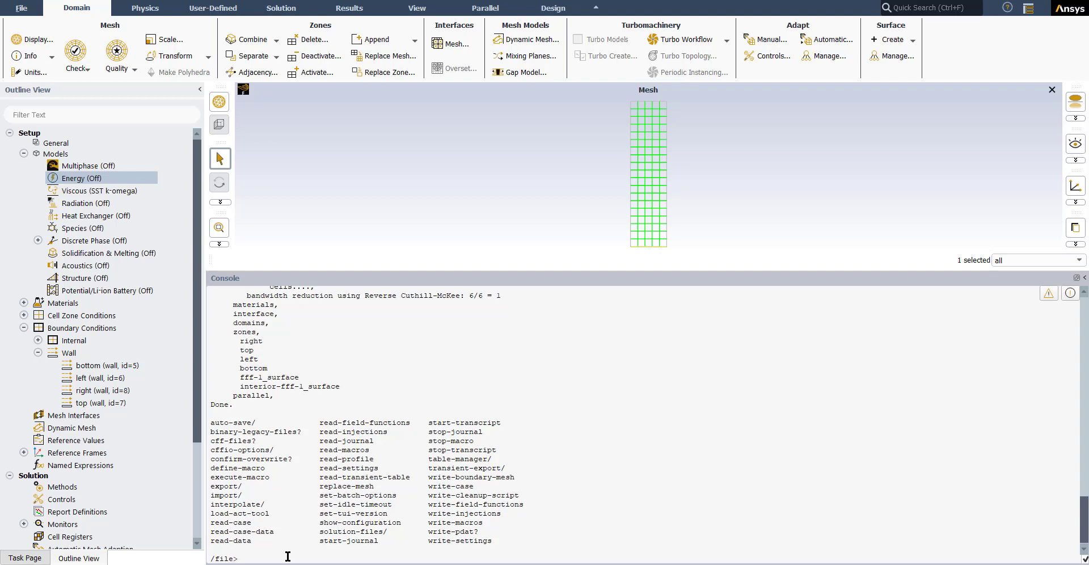
type("file")
key("Return")
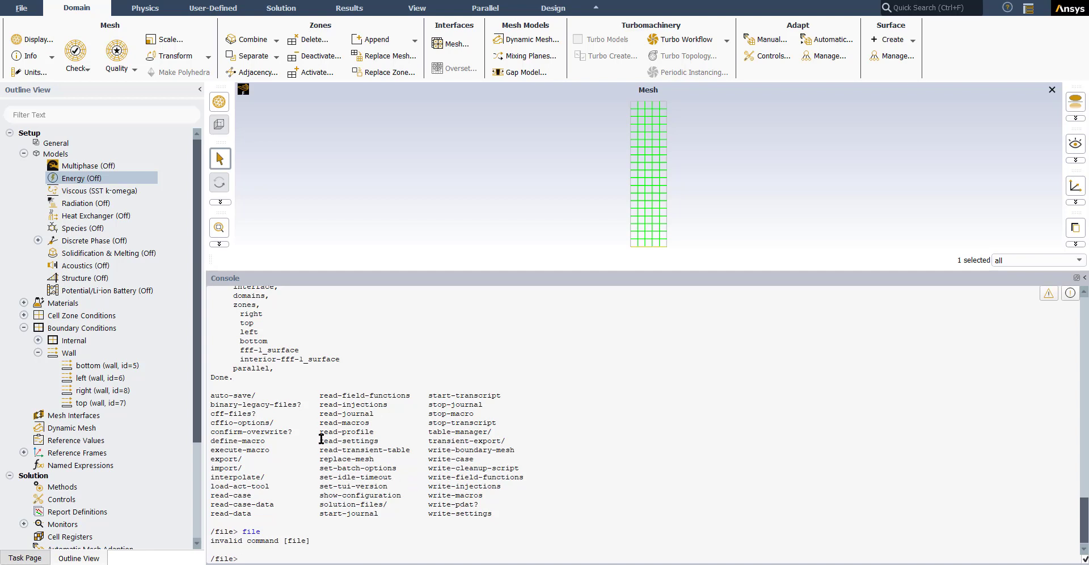
Step: Run read-settings in the console to load the saved boundary conditions from the file BC
left_click_drag(319, 441, 379, 441)
middle_click(360, 442)
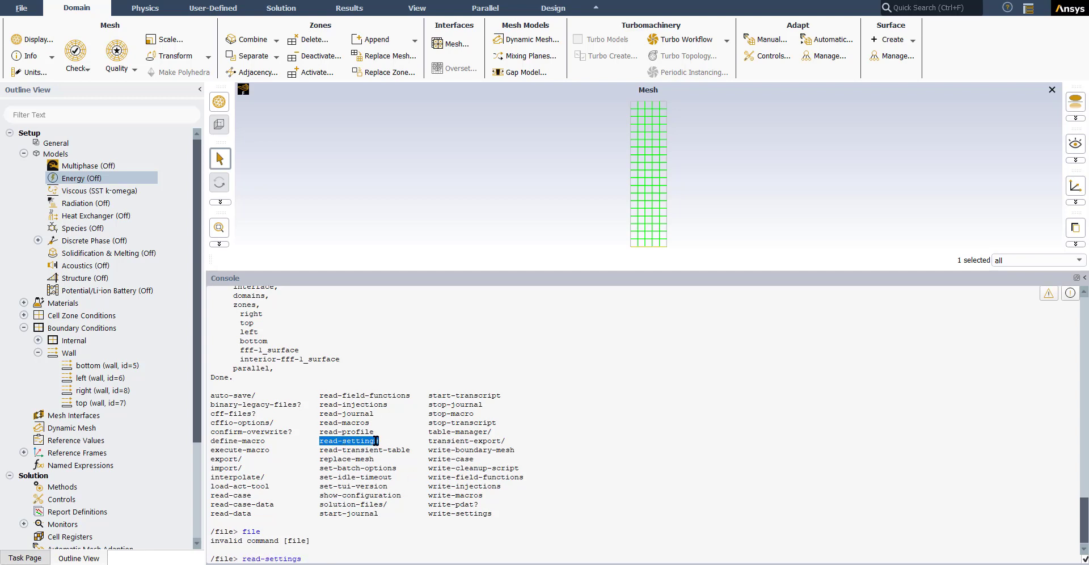
left_click(344, 557)
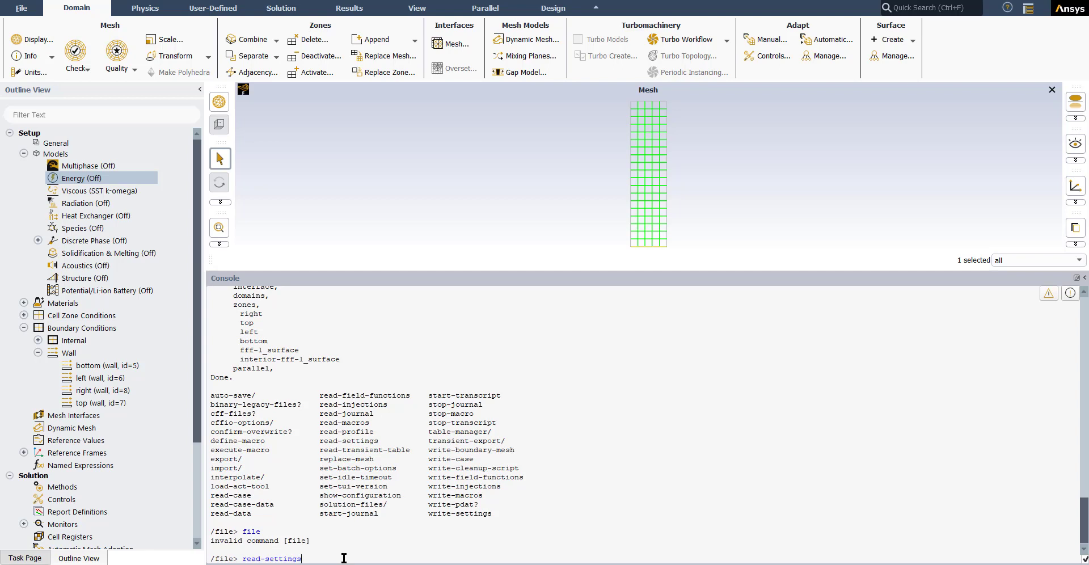
key("Return")
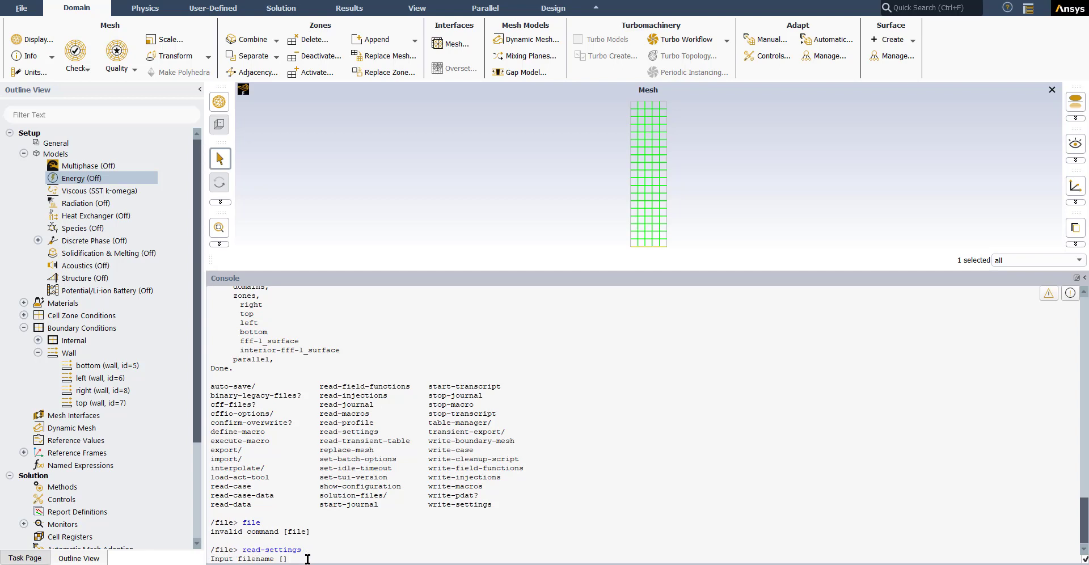
type("BC")
key("Return")
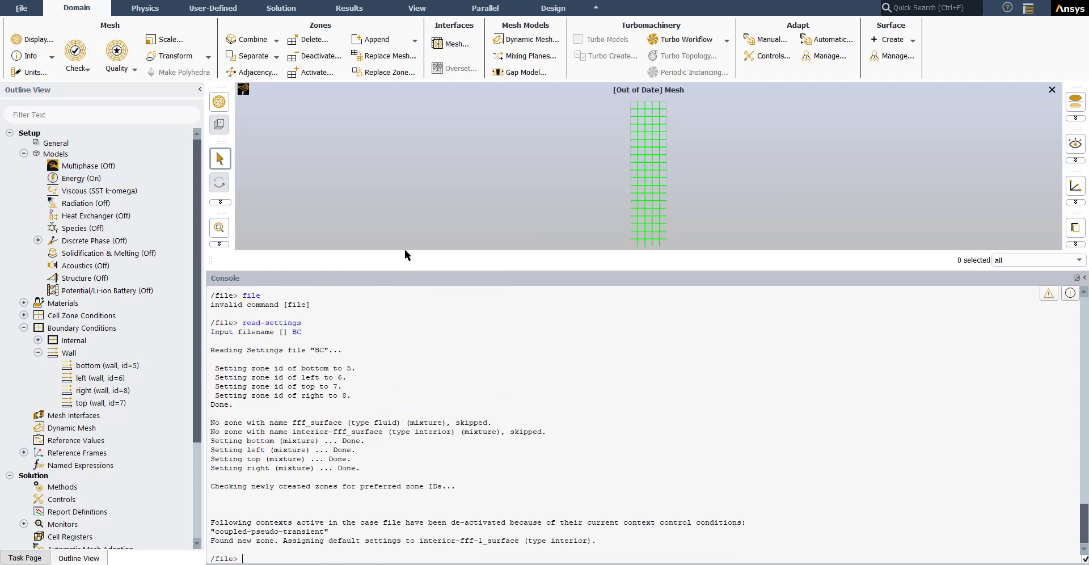
Step: Shrink the console, check the Energy equation setting in the Energy model and collapse the models list
left_click_drag(400, 269, 410, 491)
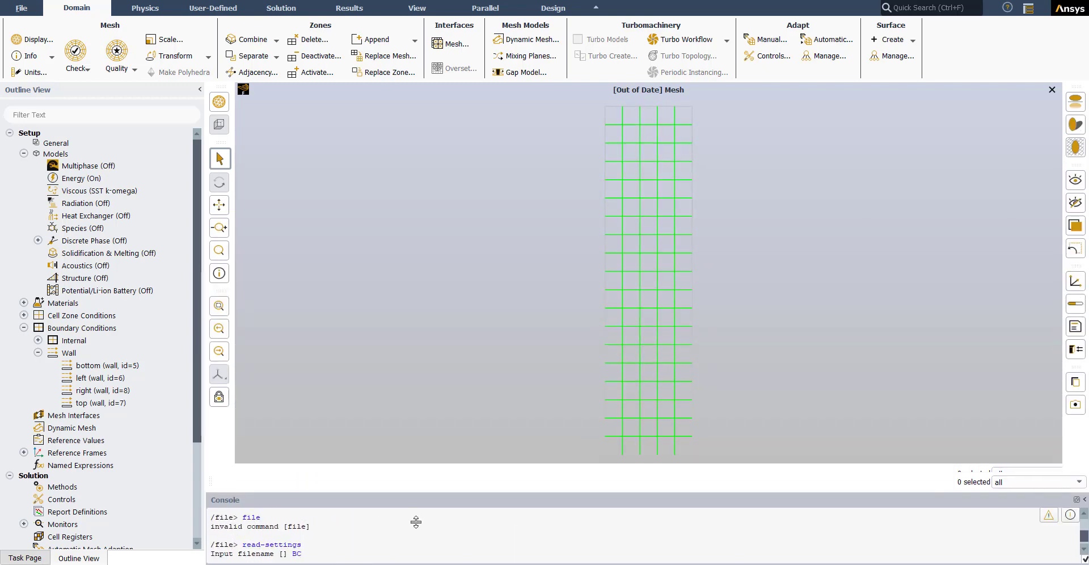
double_click(70, 179)
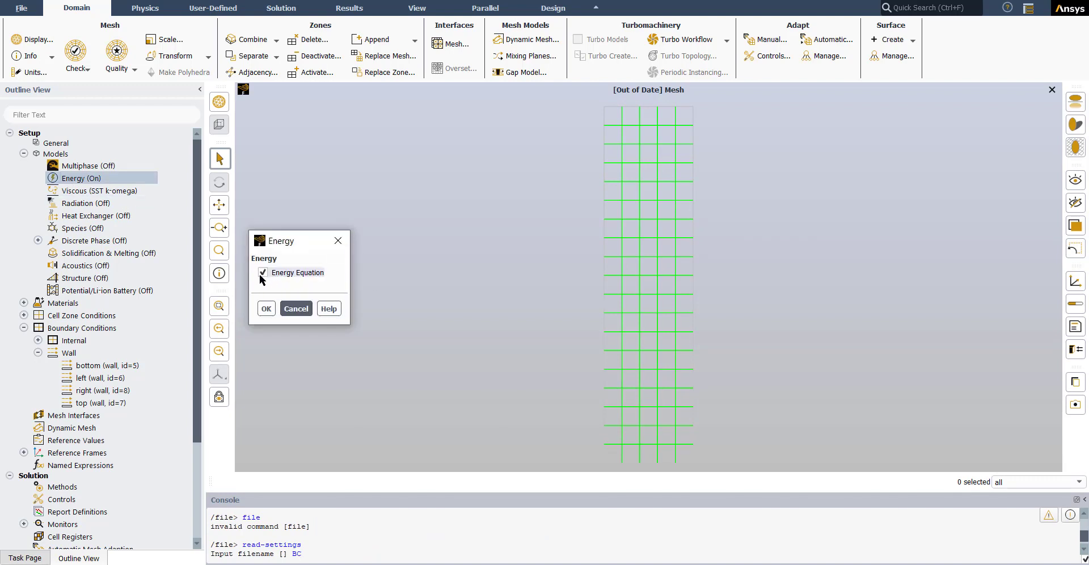
left_click(300, 312)
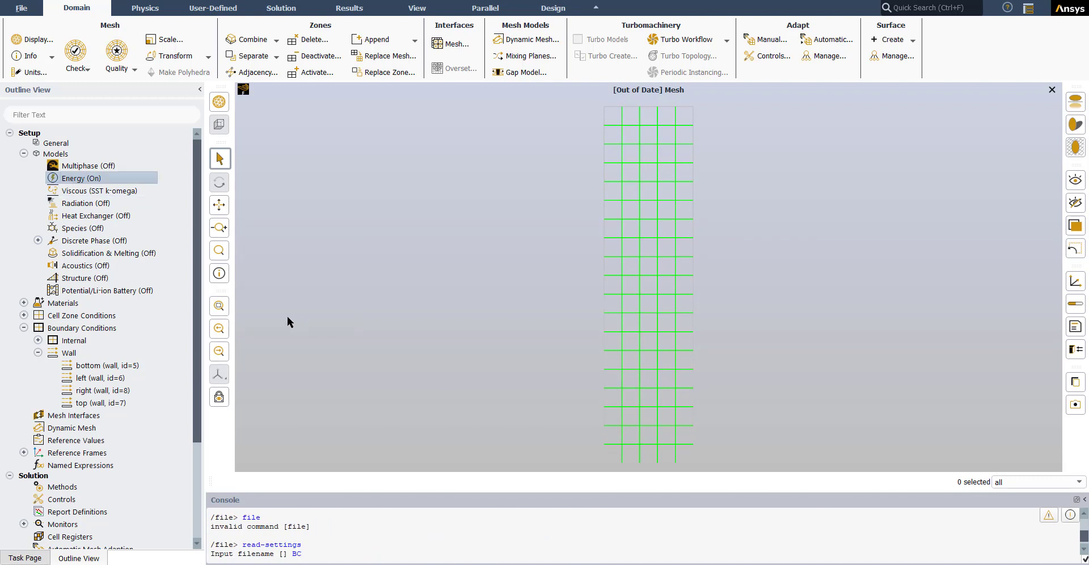
left_click(23, 154)
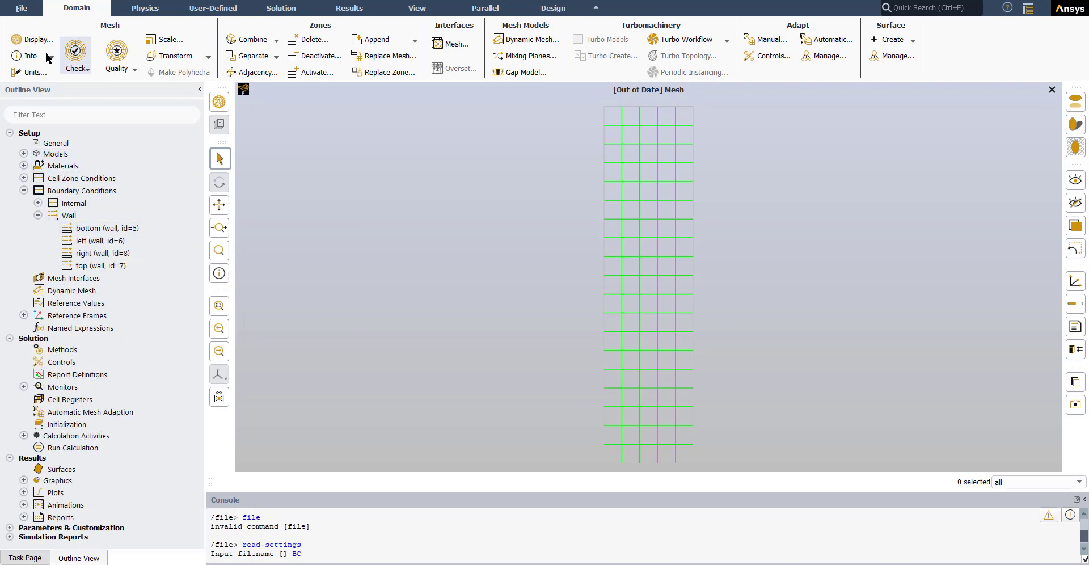
Step: Refresh the outdated mesh display with all surfaces, including the interior
left_click(32, 39)
left_click(603, 410)
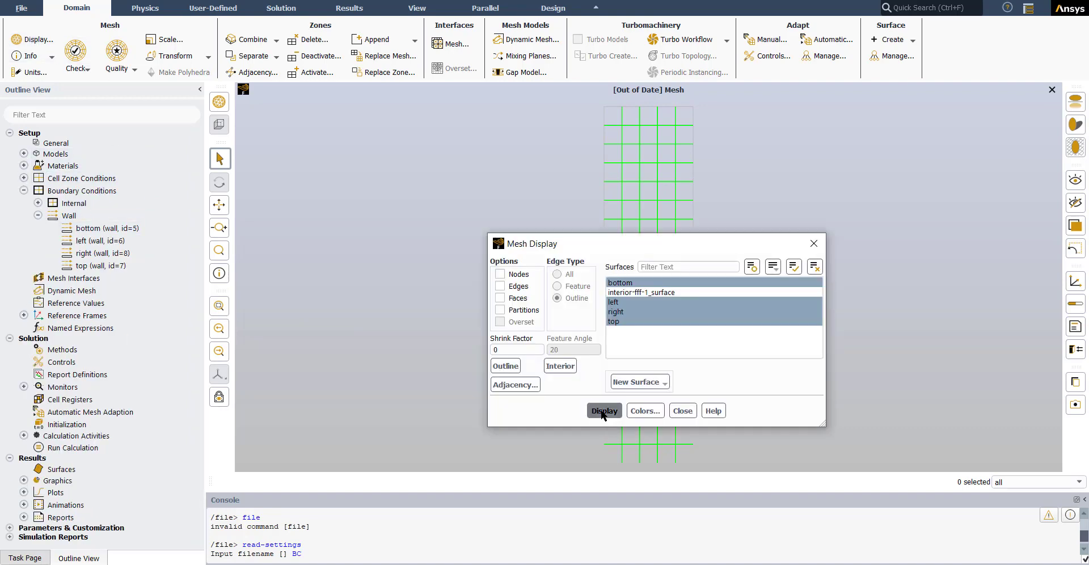
left_click(682, 410)
left_click(29, 38)
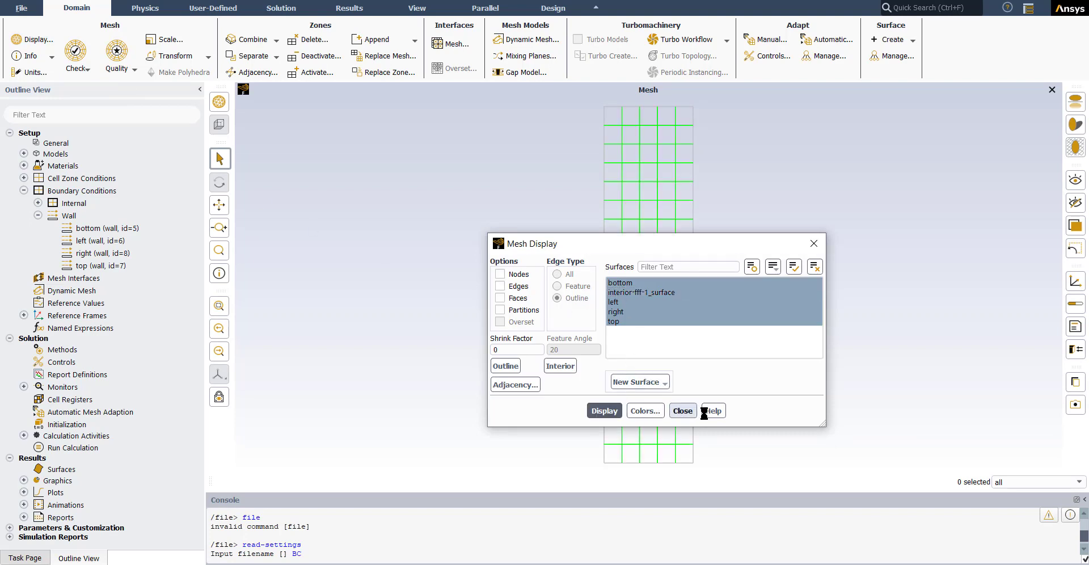
left_click(684, 412)
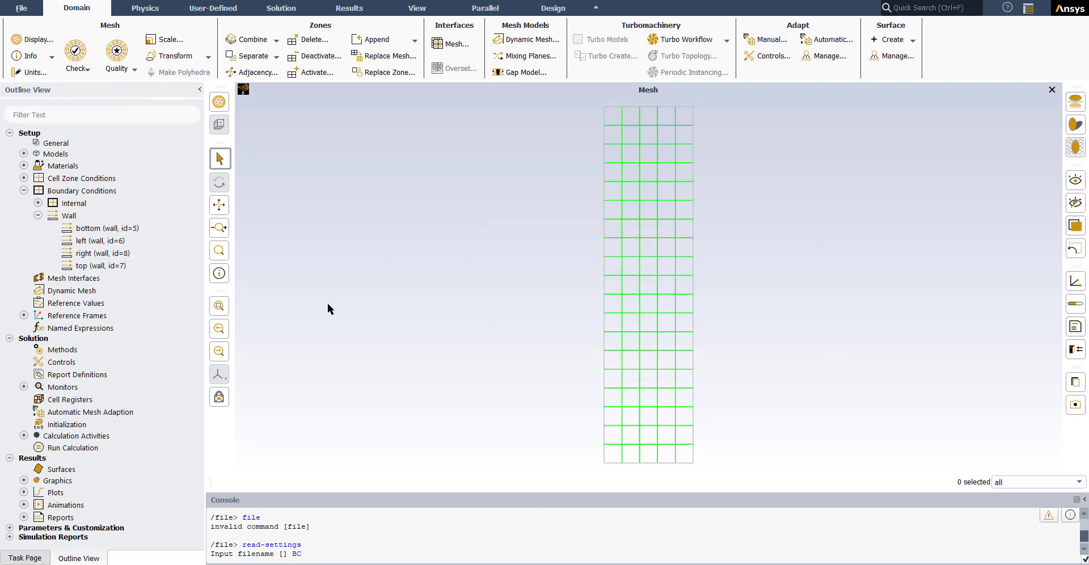
Step: Inspect the temperature settings of the bottom, left, right and top walls on the Geometry-02 mesh, then dismiss the wall properties
left_click(614, 461)
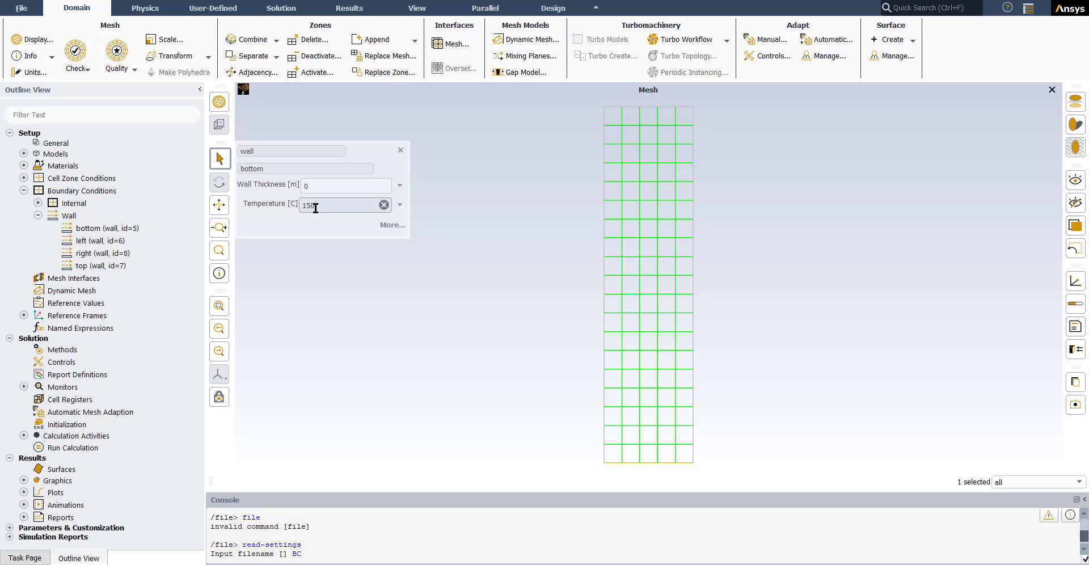
left_click(604, 358)
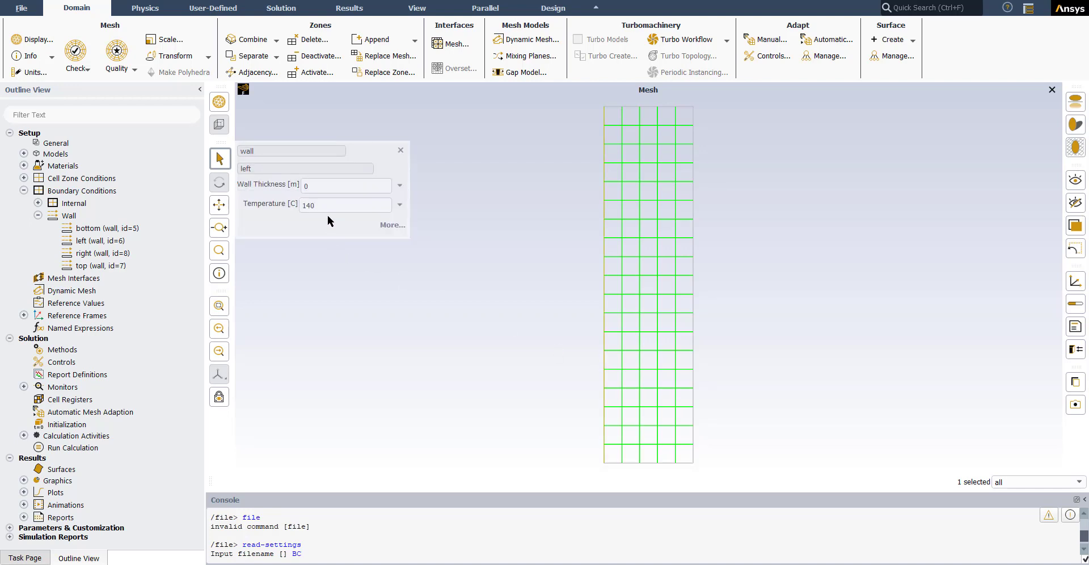
left_click(693, 262)
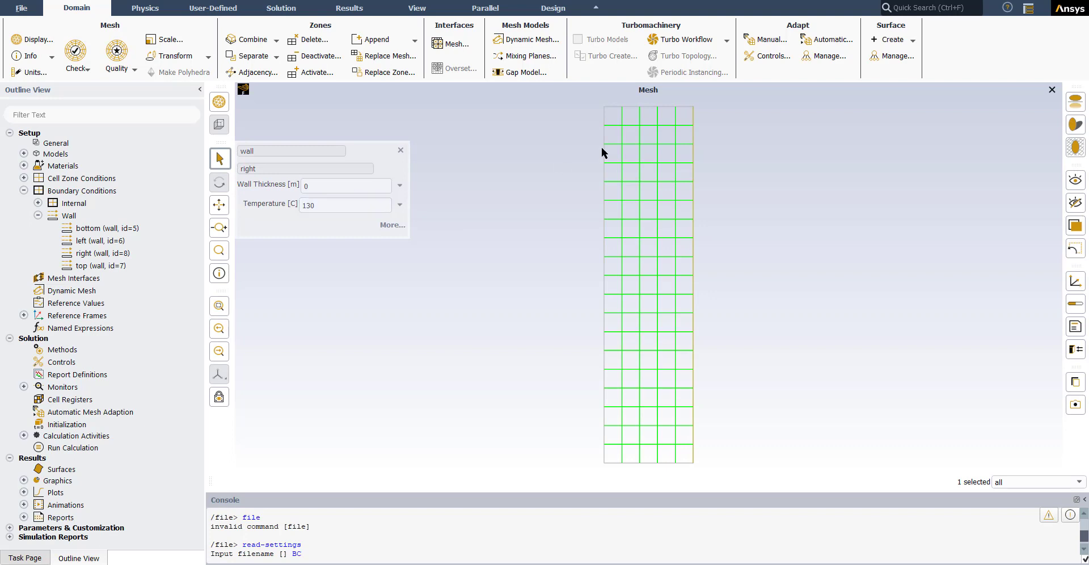
left_click(627, 106)
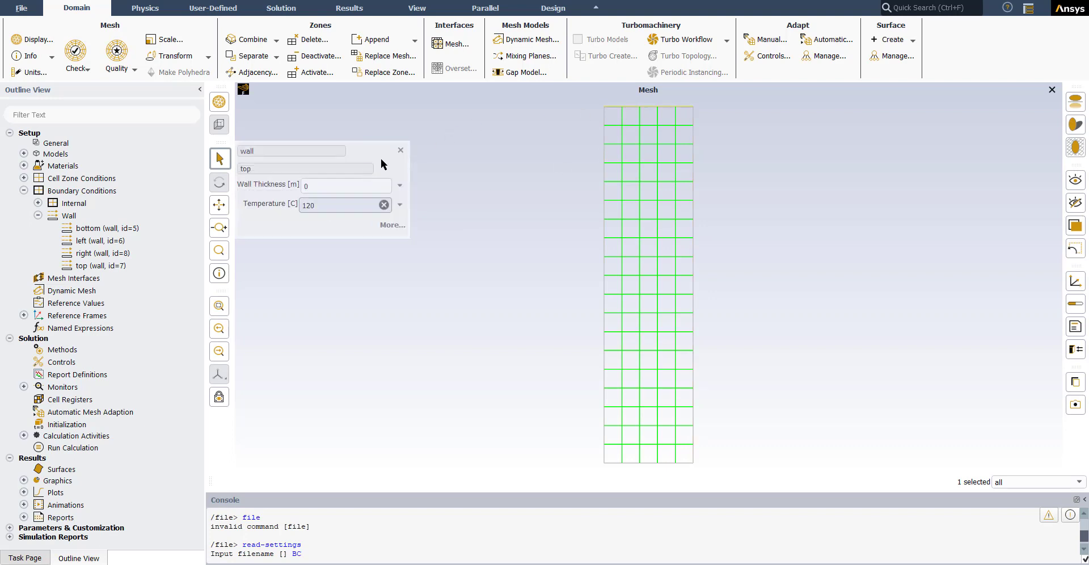
left_click(400, 151)
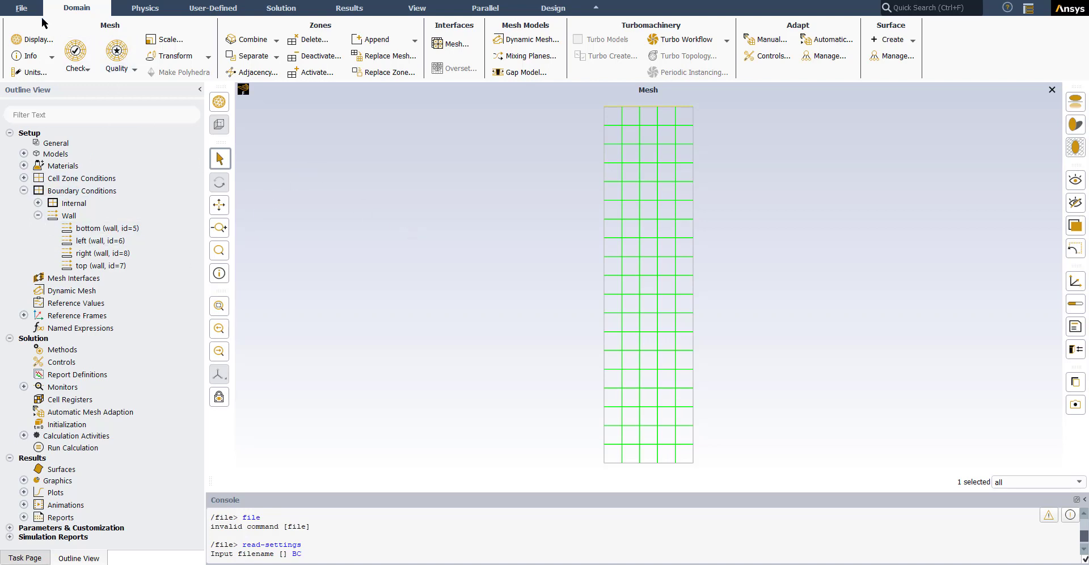
Step: Read the mesh file Geometry-03.msh, discarding the current case and listing all mesh file types
left_click(21, 8)
mouse_move(27, 24)
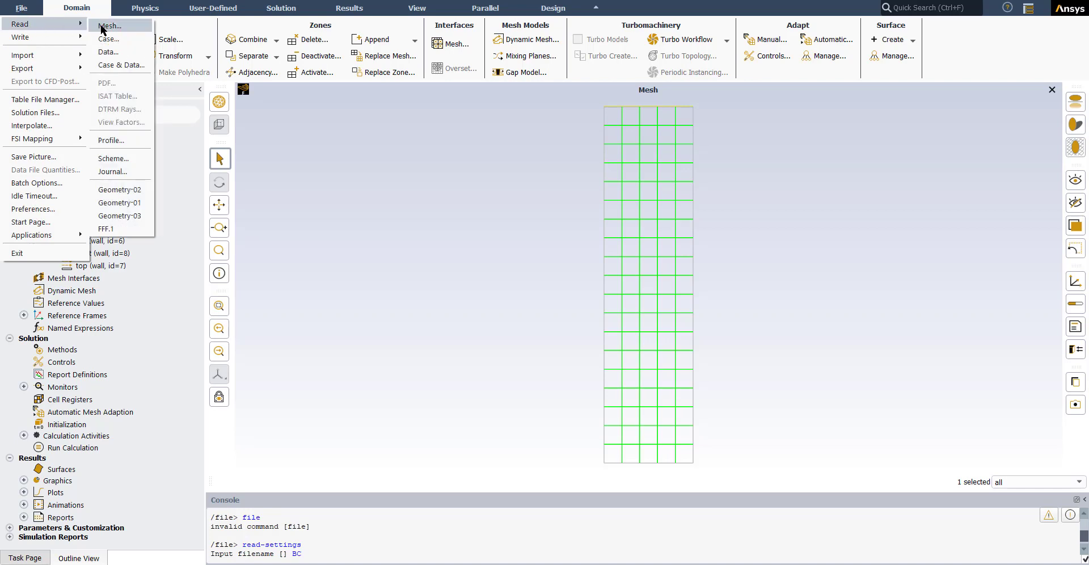
left_click(106, 26)
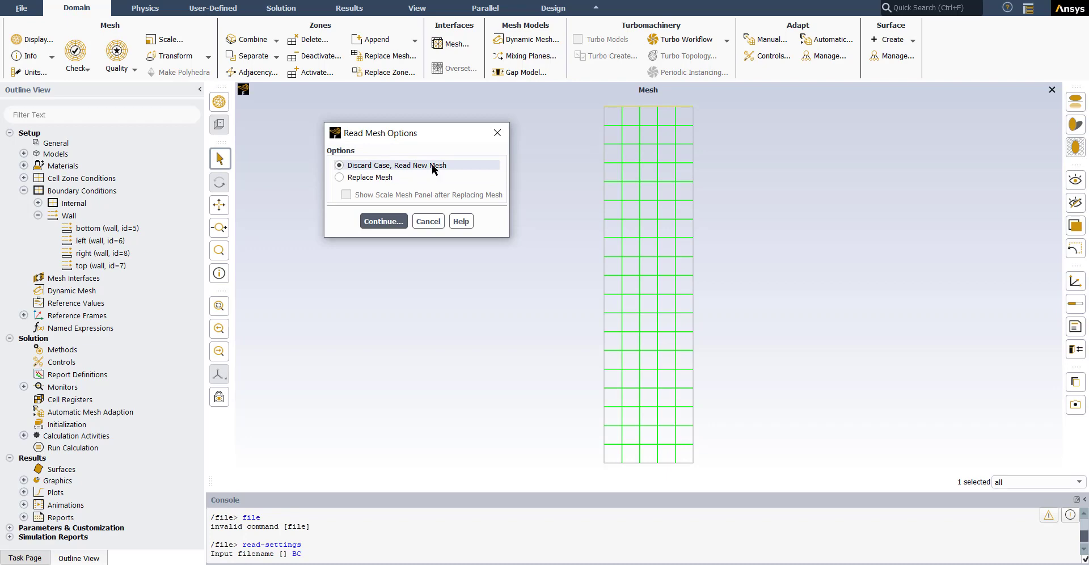
left_click(384, 221)
left_click(489, 352)
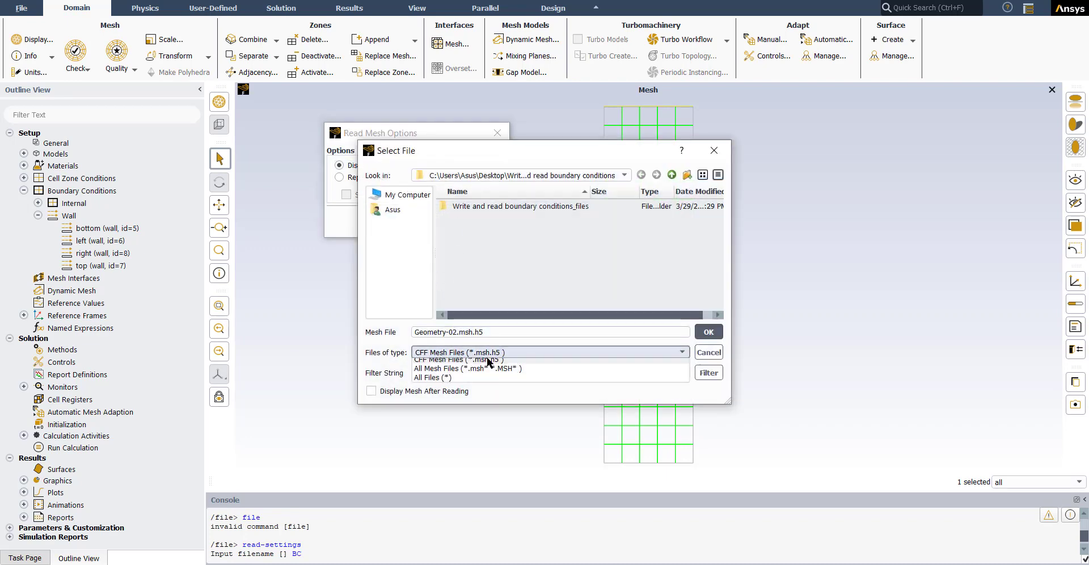
left_click(454, 368)
left_click(482, 243)
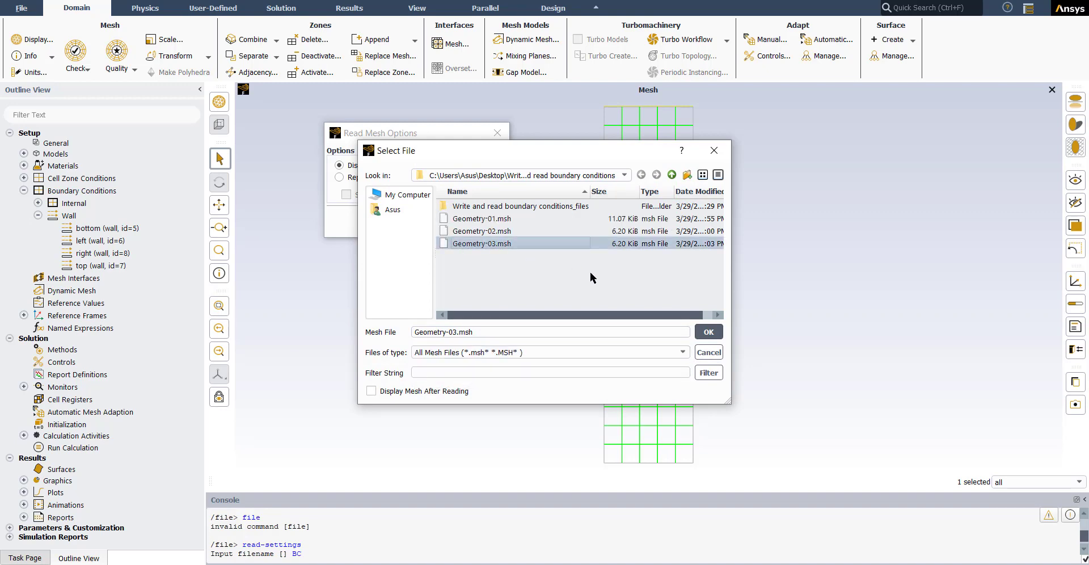
left_click(708, 333)
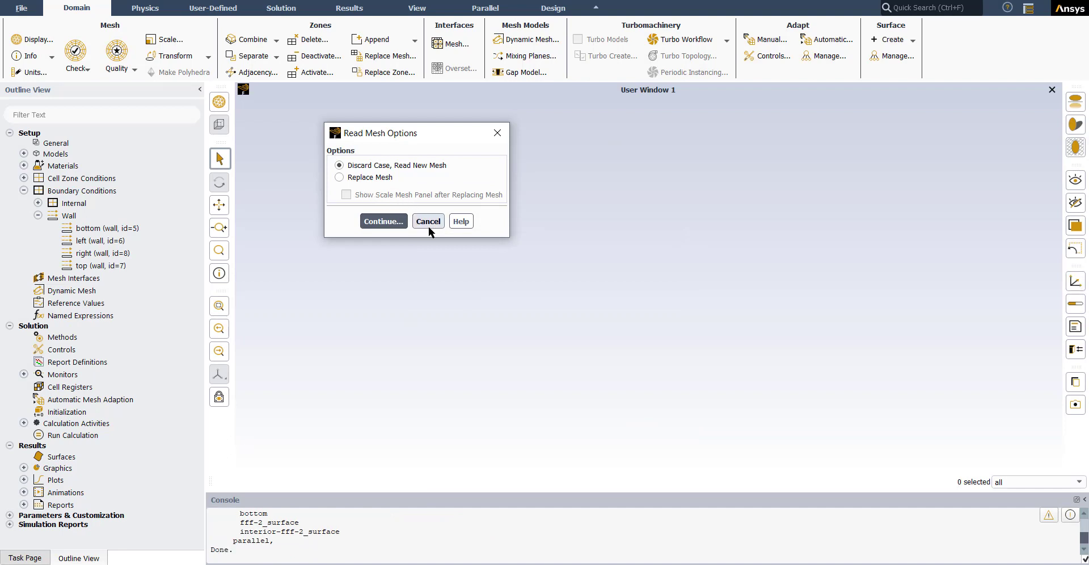
left_click(383, 221)
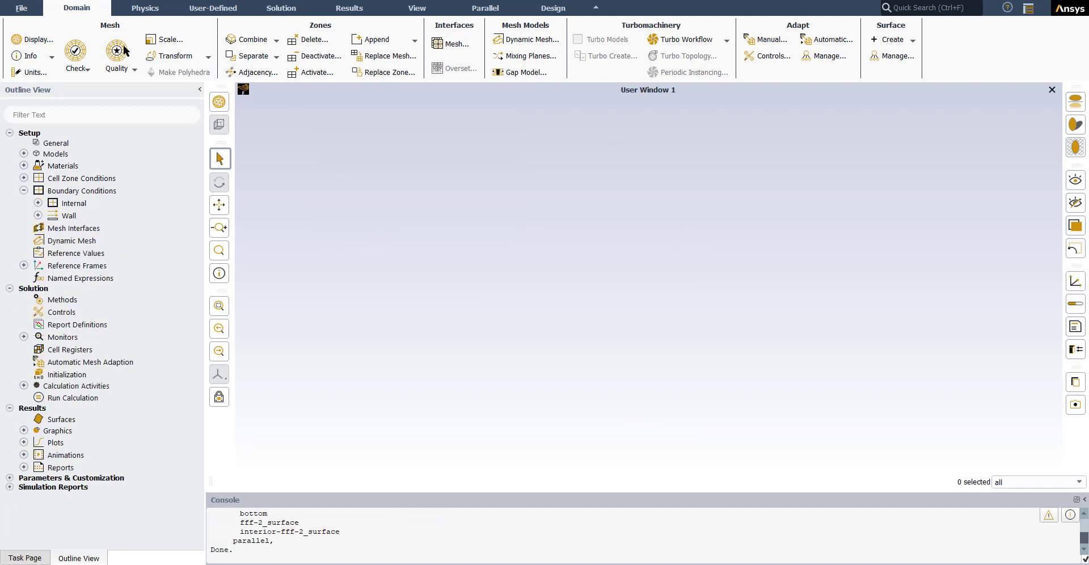
Step: Display the Geometry-03 mesh with all surfaces, including the interior
left_click(36, 39)
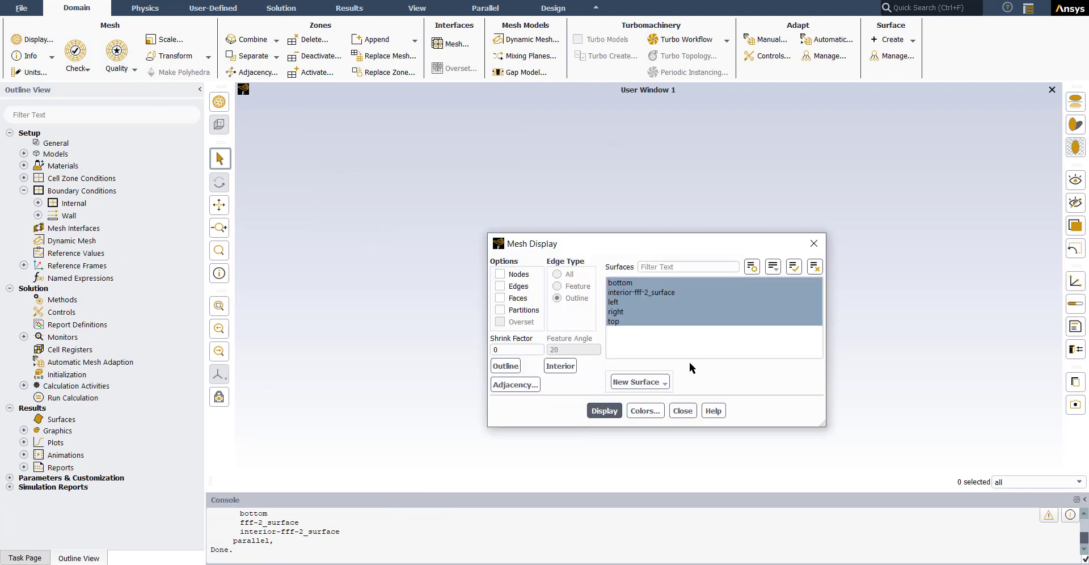
left_click(600, 412)
left_click(678, 411)
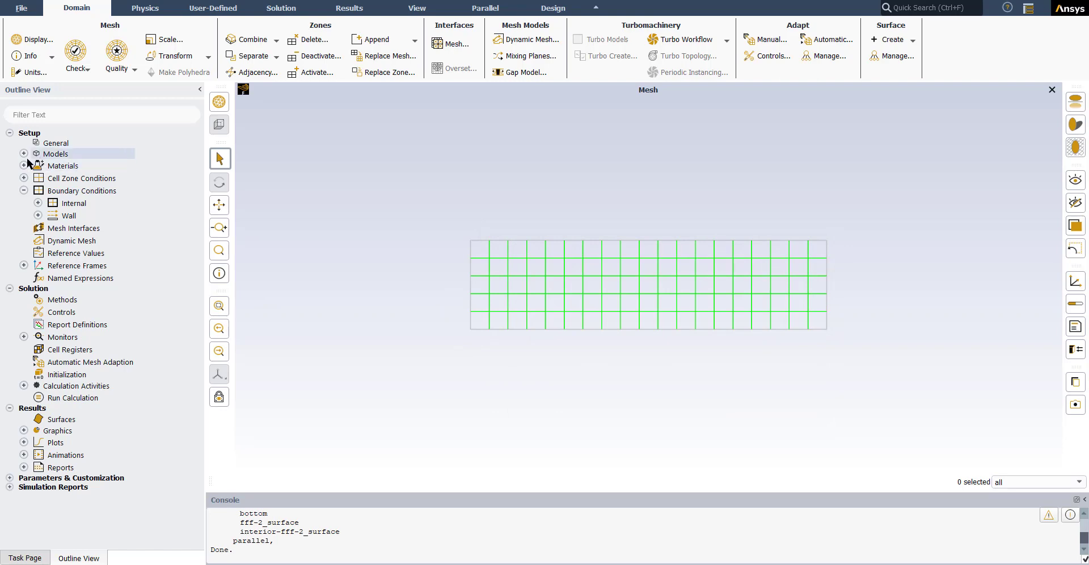
Step: Check the Energy model state and the bottom wall's boundary condition settings before any settings are read
left_click(23, 154)
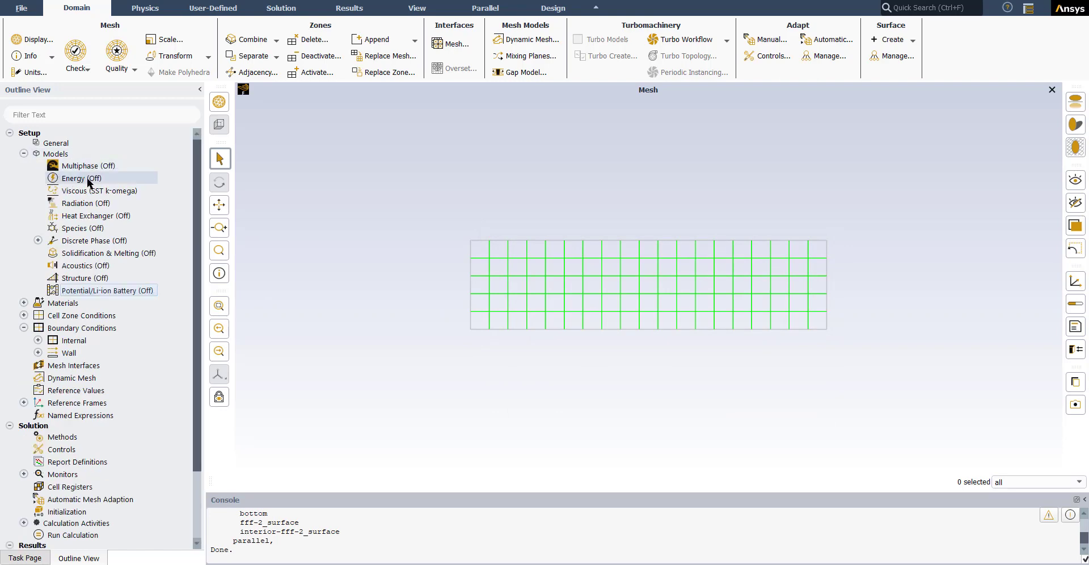
left_click(38, 352)
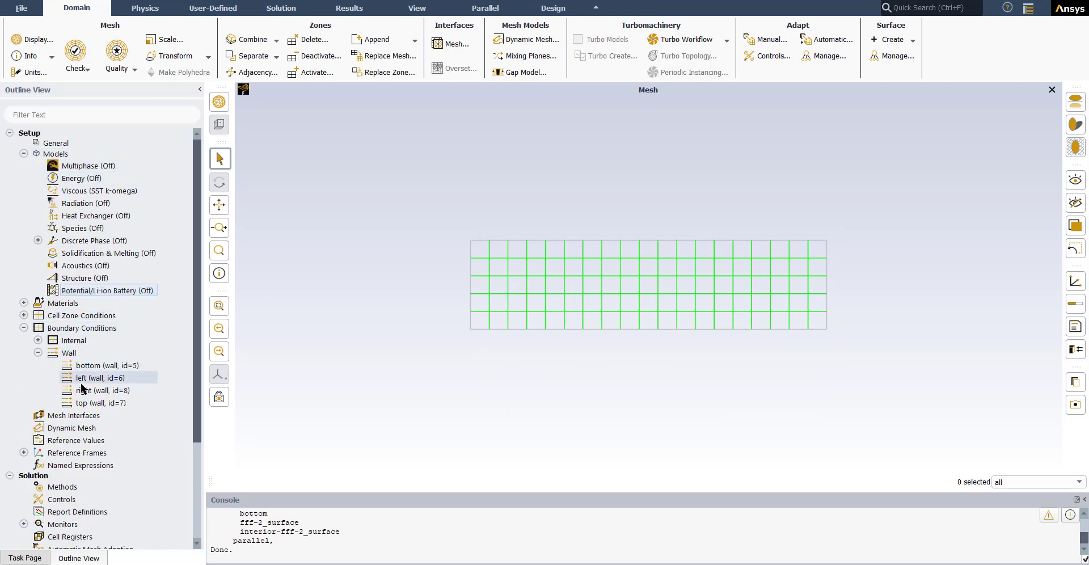
left_click(114, 365)
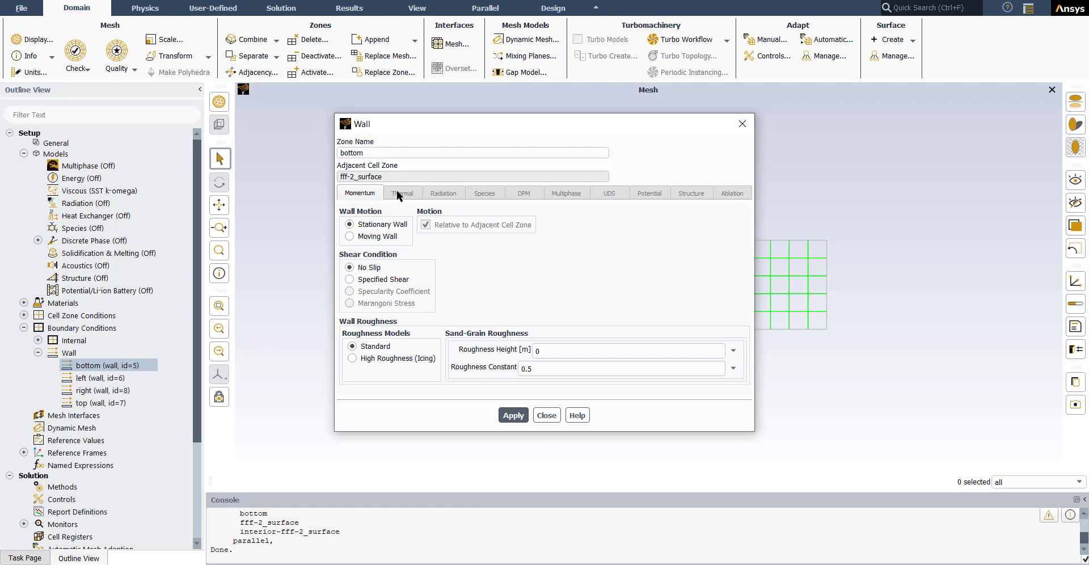
left_click(546, 415)
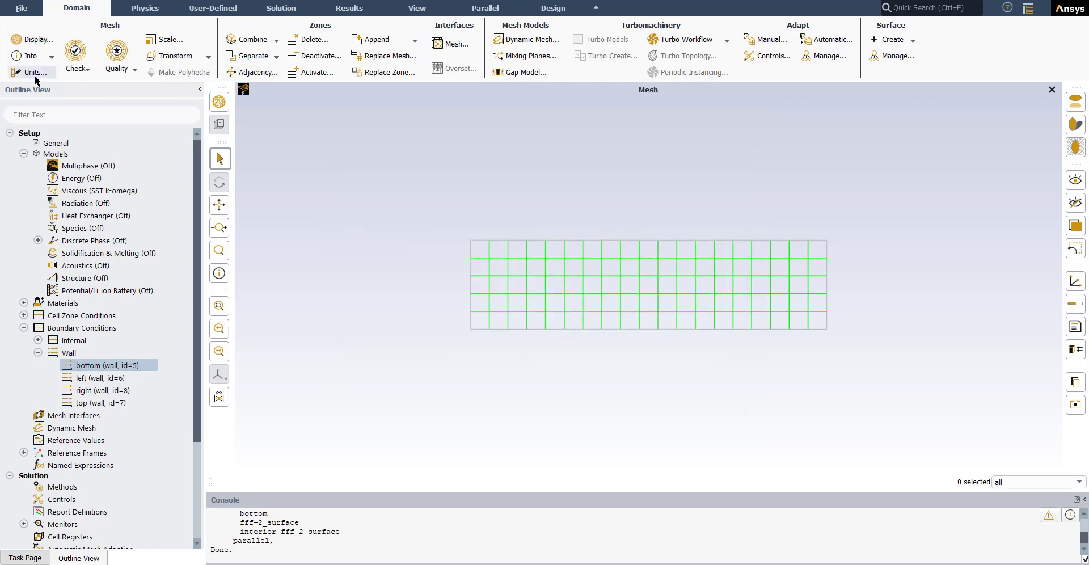
Step: Set the temperature unit to C in the unit settings
left_click(36, 72)
left_click(306, 337)
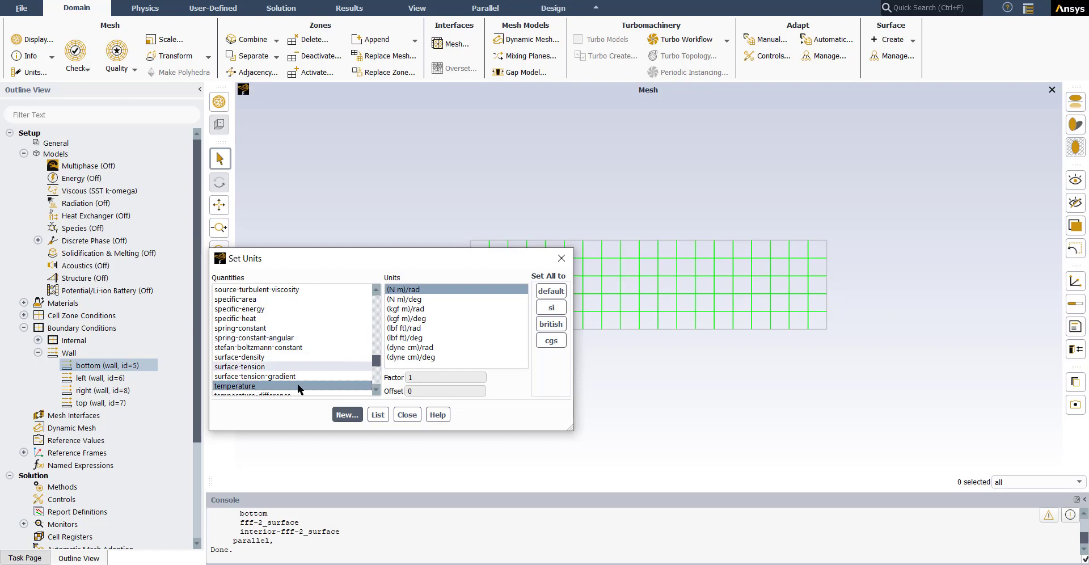
left_click(229, 386)
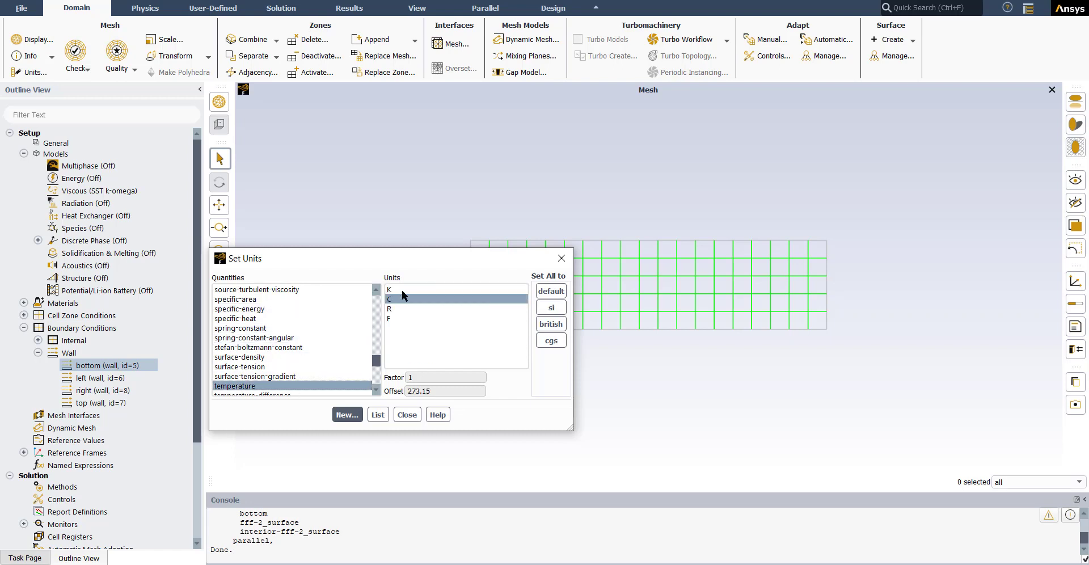
left_click(400, 299)
left_click(407, 414)
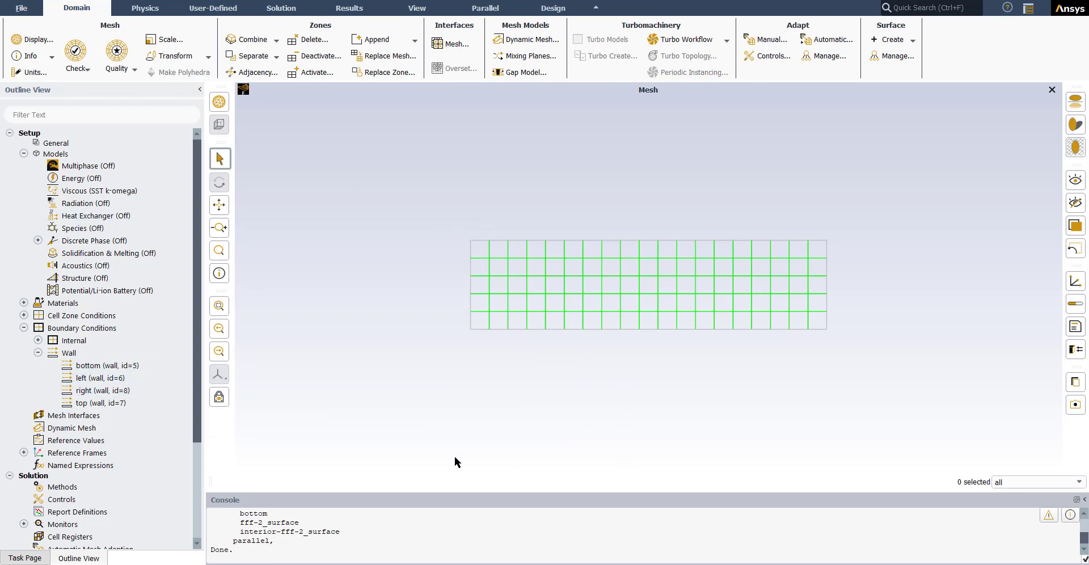
Step: Enlarge the console and list the available commands at the file level of the text interface
left_click_drag(374, 492, 424, 466)
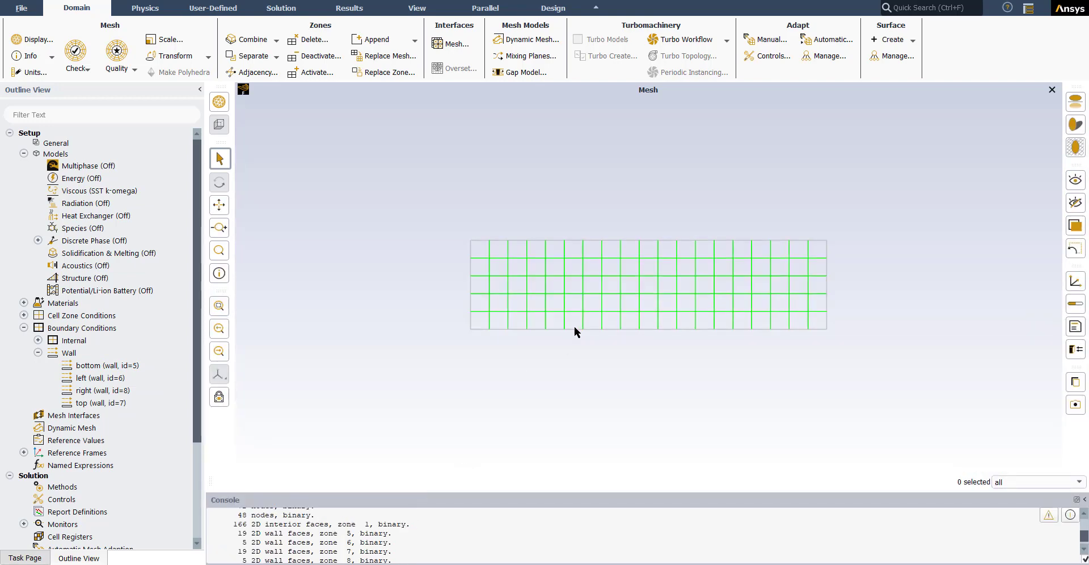
left_click(572, 327)
left_click_drag(407, 492, 438, 226)
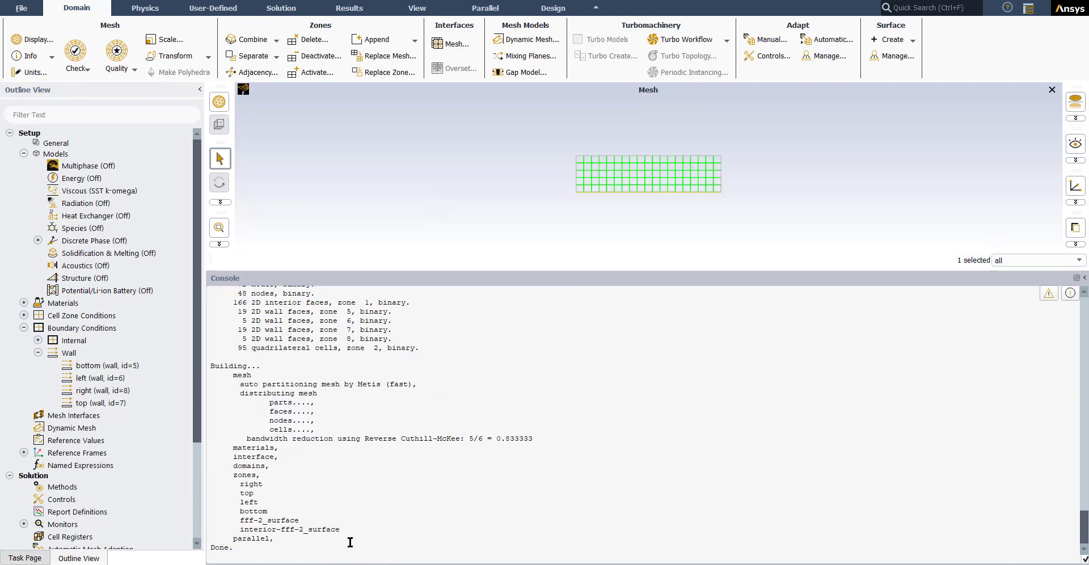
key("Return")
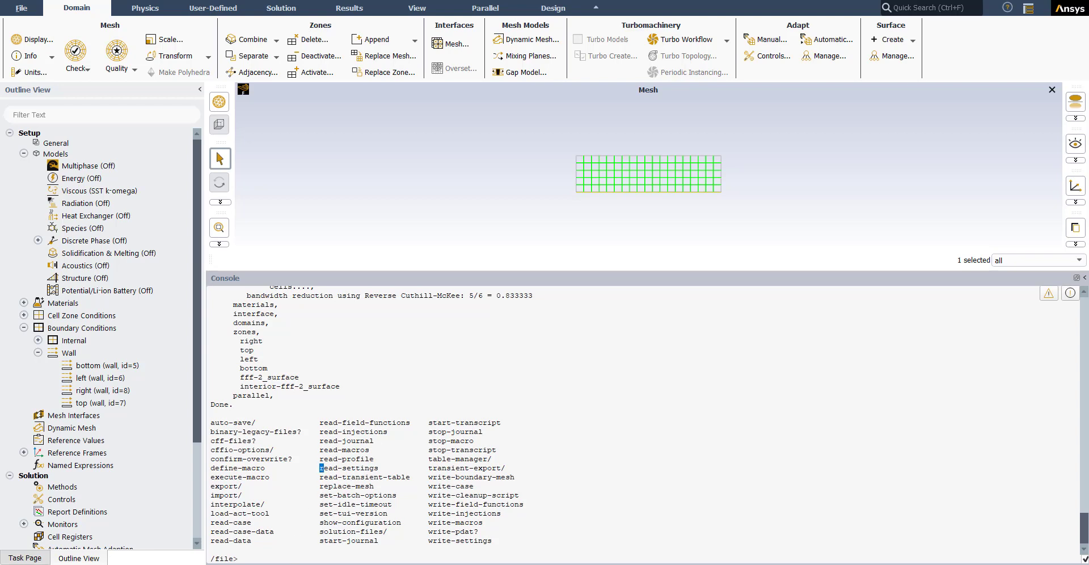
Step: Run read-setting in the console to load the boundary conditions from the file BC into Geometry-03
type("read-setting")
key("Return")
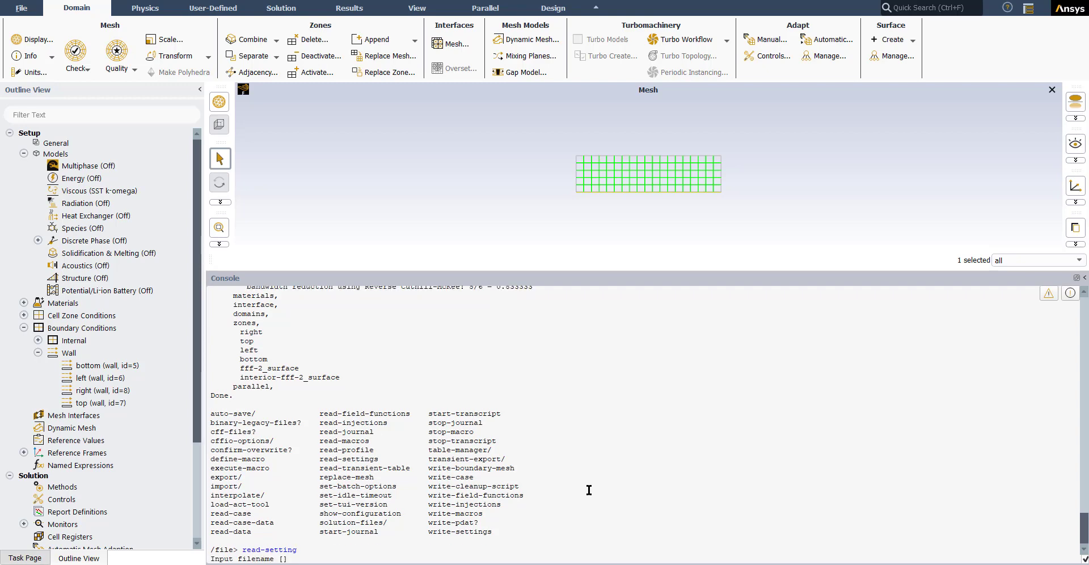
type("BC")
key("Return")
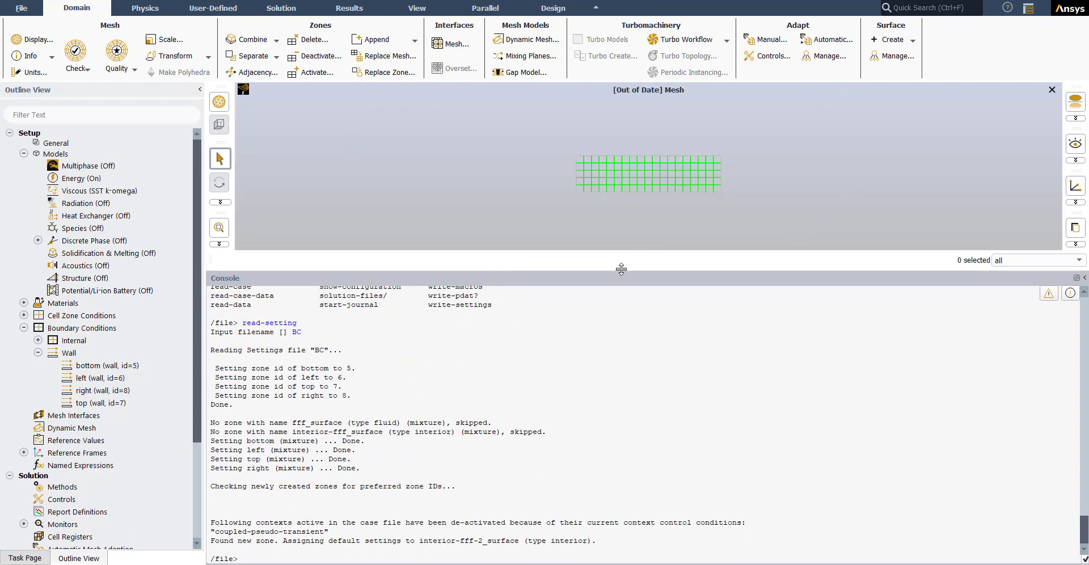
Step: Shrink the console and refresh the outdated mesh display with all walls and the interior surface
left_click_drag(621, 269, 617, 491)
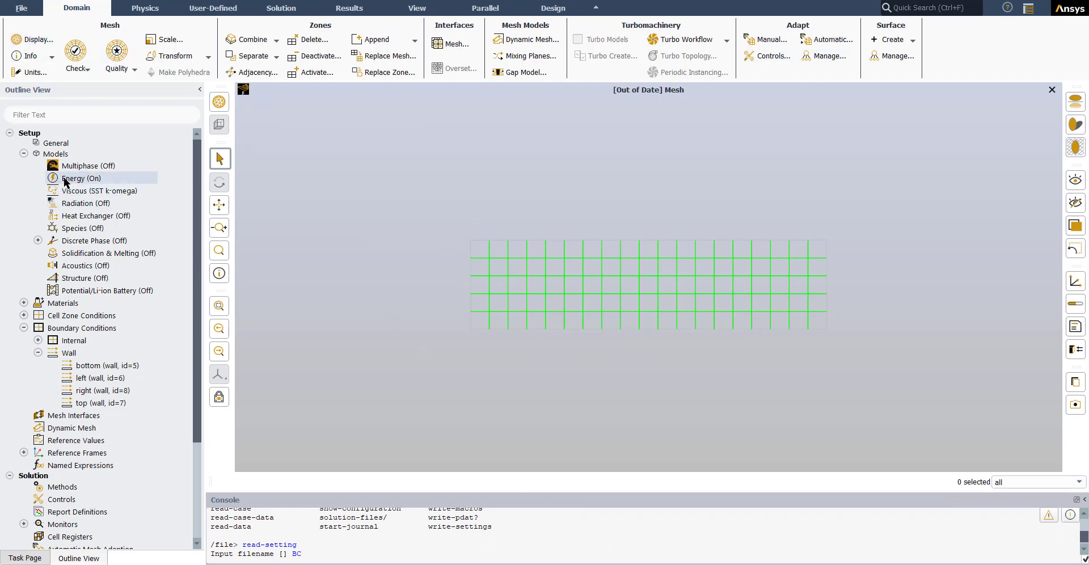
left_click(34, 40)
left_click(604, 410)
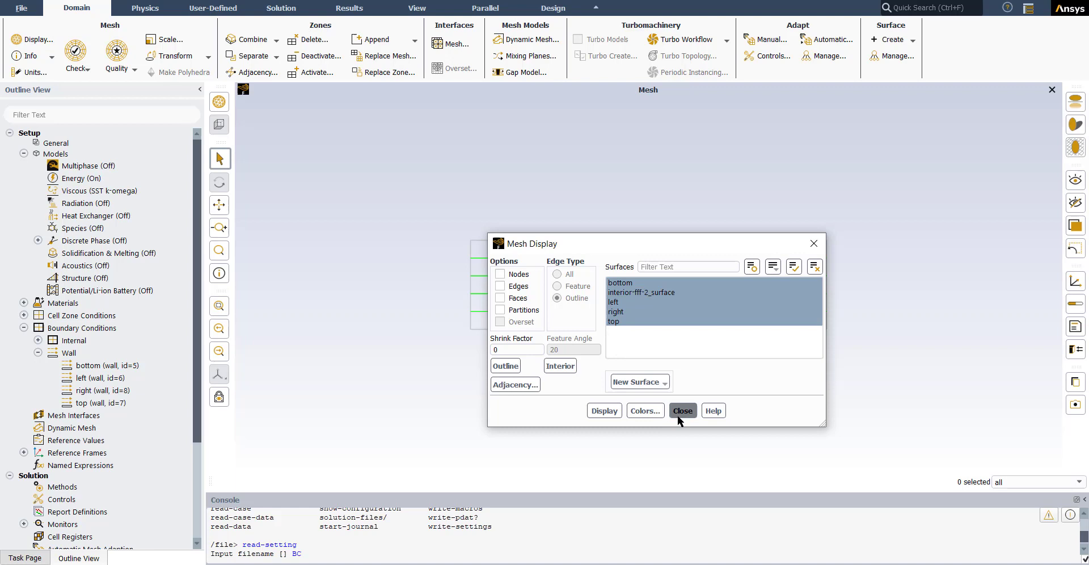
left_click(677, 415)
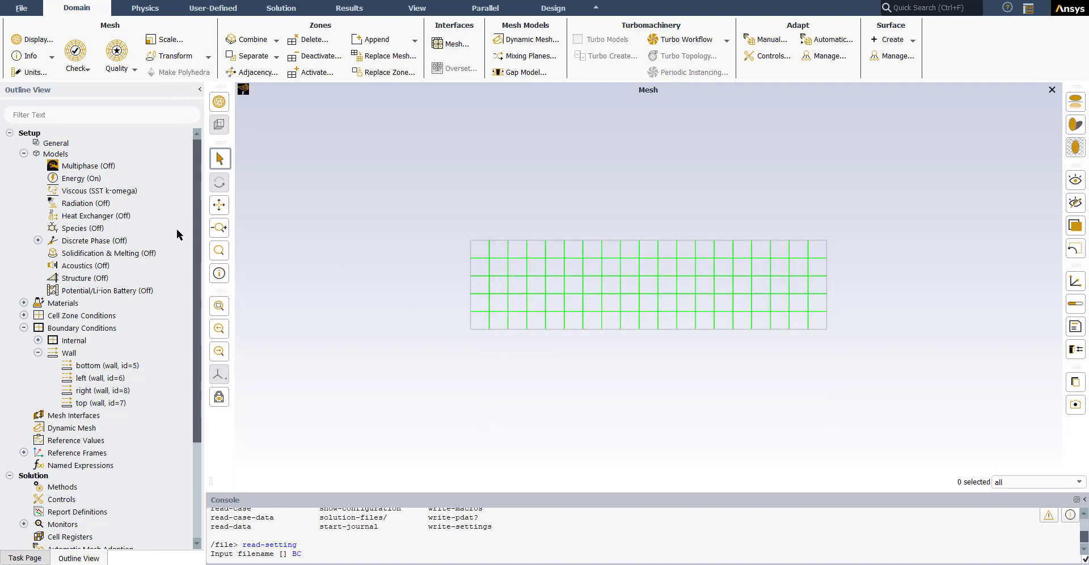
Step: Inspect the loaded temperatures of the bottom, left, top and right walls on the Geometry-03 mesh
left_click(533, 328)
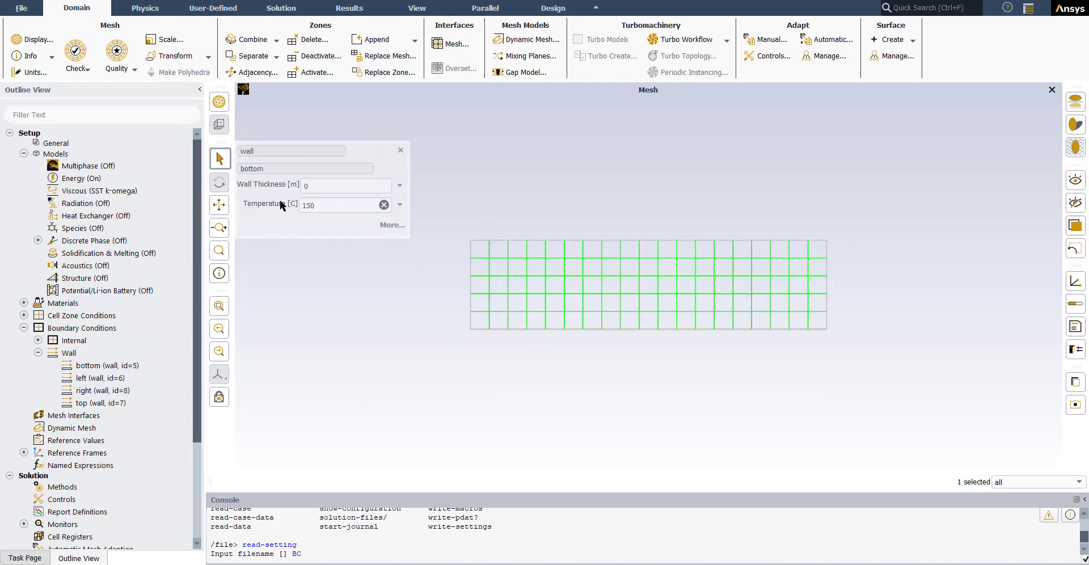
left_click(471, 277)
left_click(775, 240)
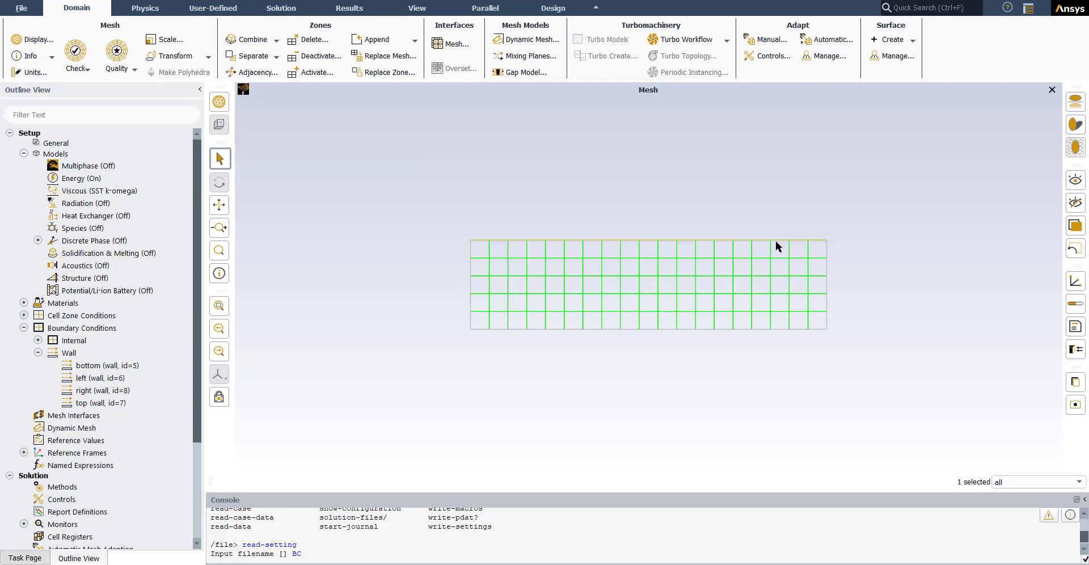
left_click(827, 268)
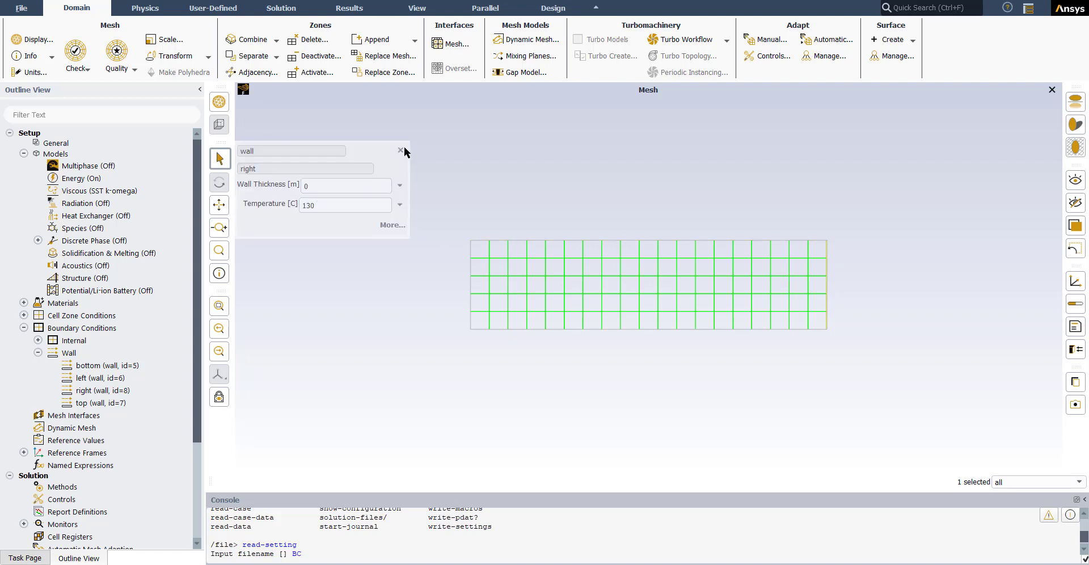
left_click(401, 150)
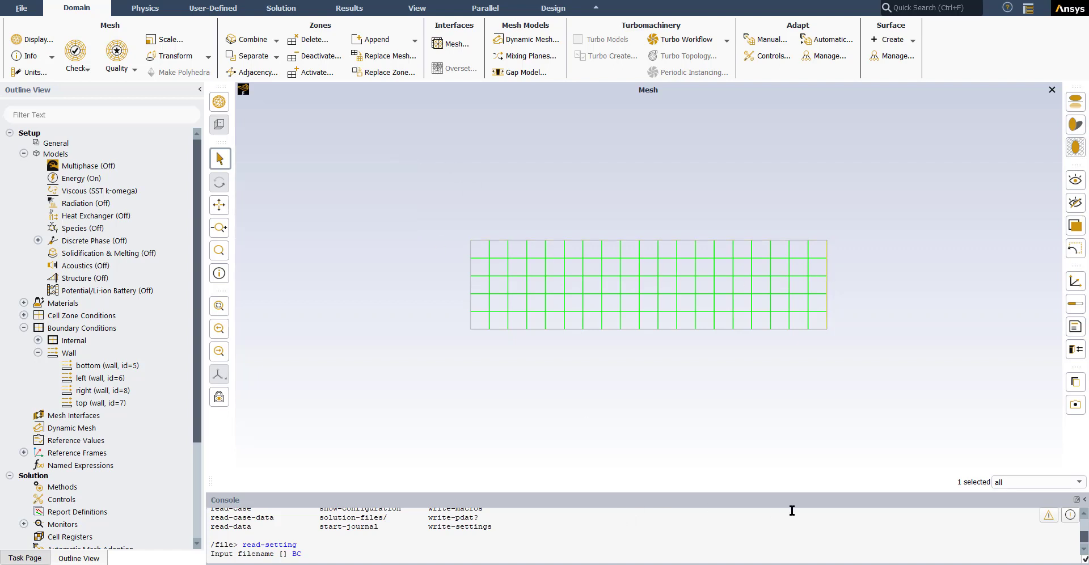